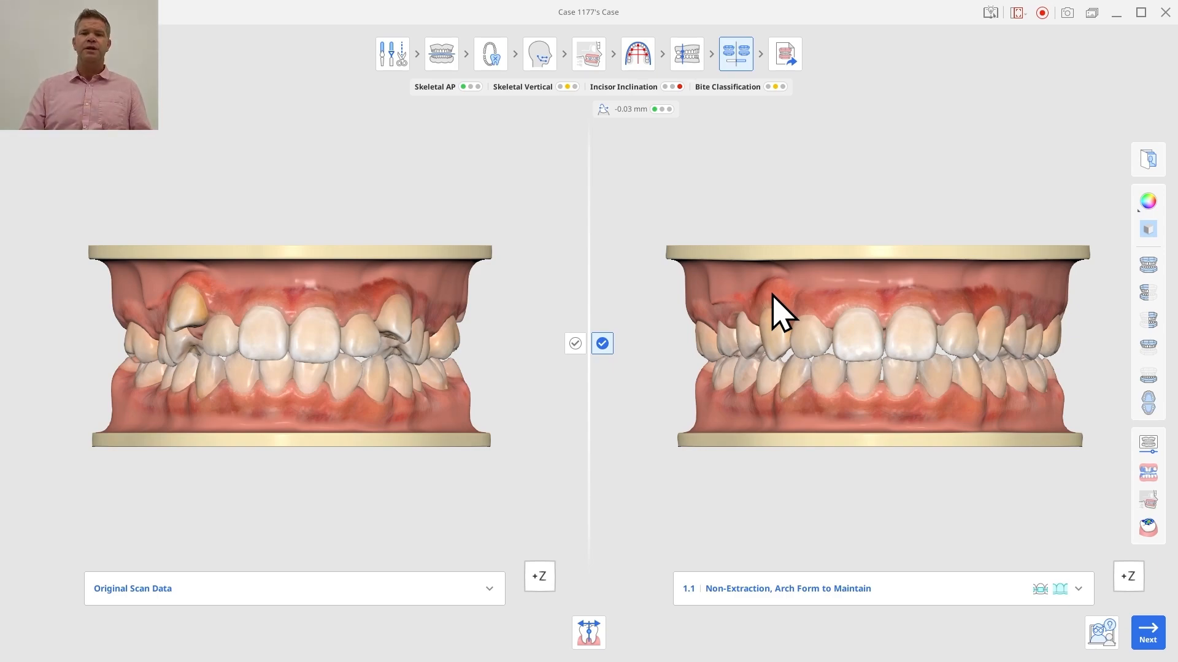
# Step: View the occlusal surfaces of the original and simulated models, and overlay both models on the lateral cephalogram
pyautogui.click(1147, 403)
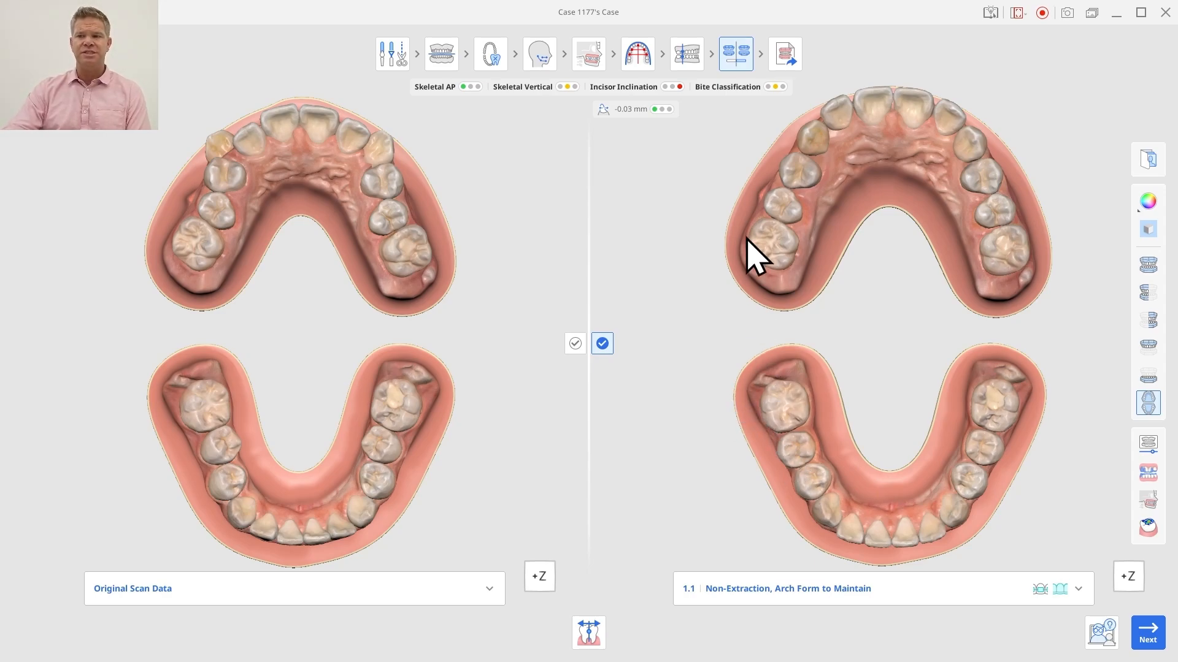
pyautogui.click(1152, 501)
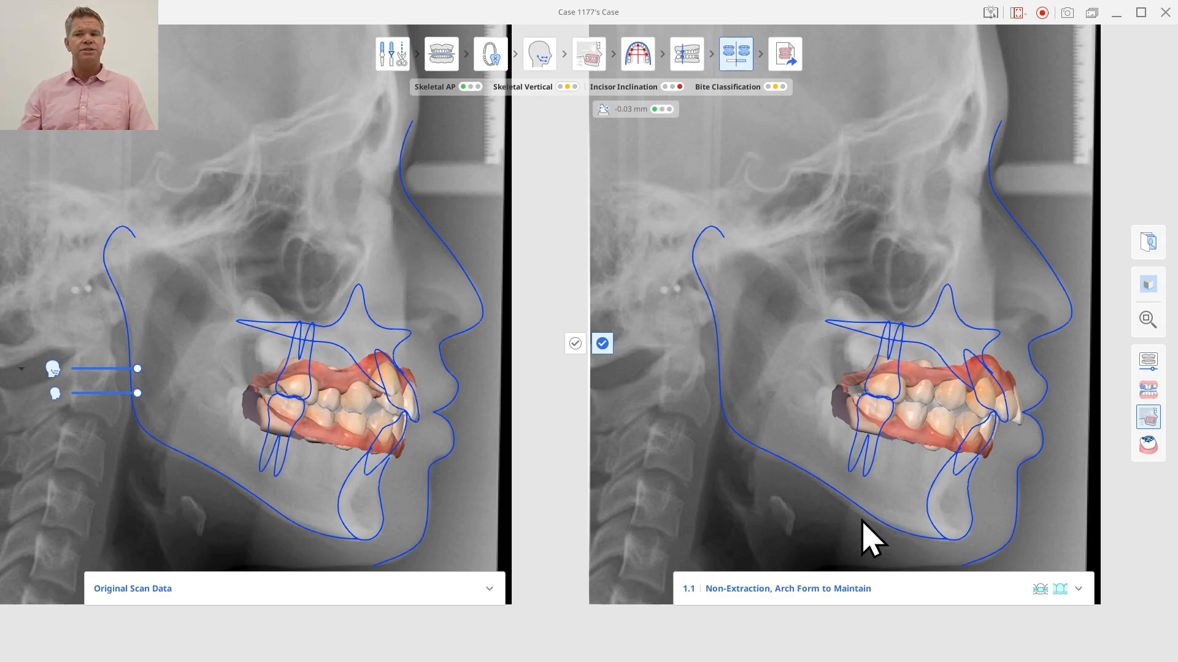
# Step: Switch the simulated model to scenario 2.6, 1-5 mm, Non-Extraction, Distalization
pyautogui.click(1079, 587)
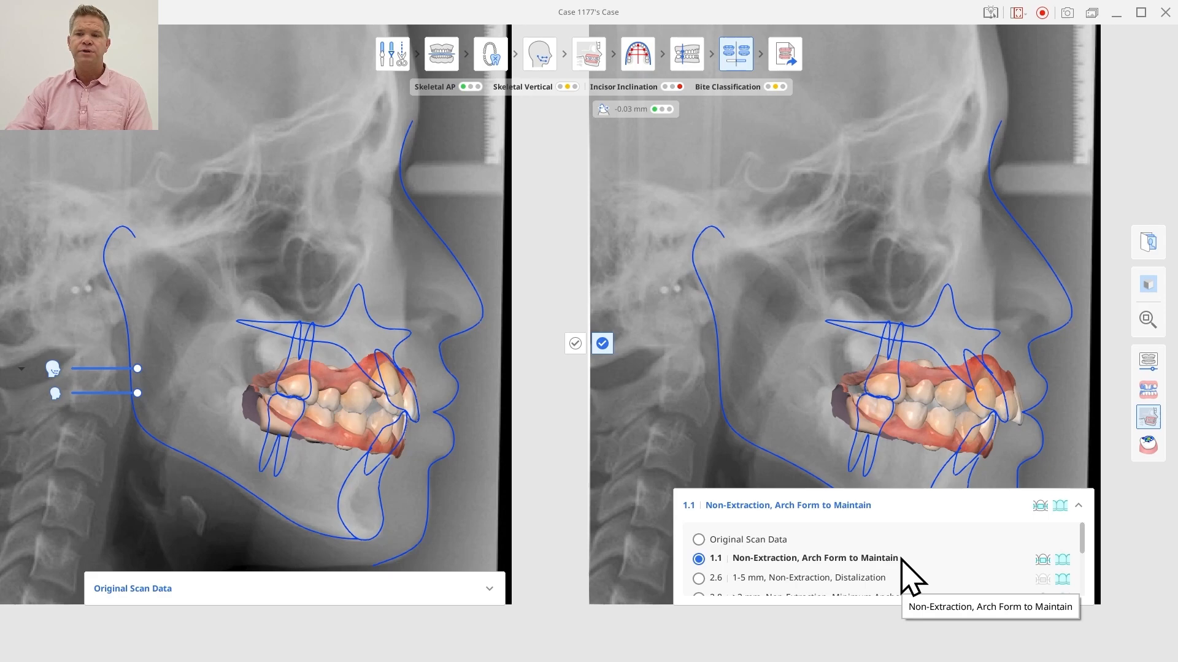
pyautogui.scroll(-1, 902, 561)
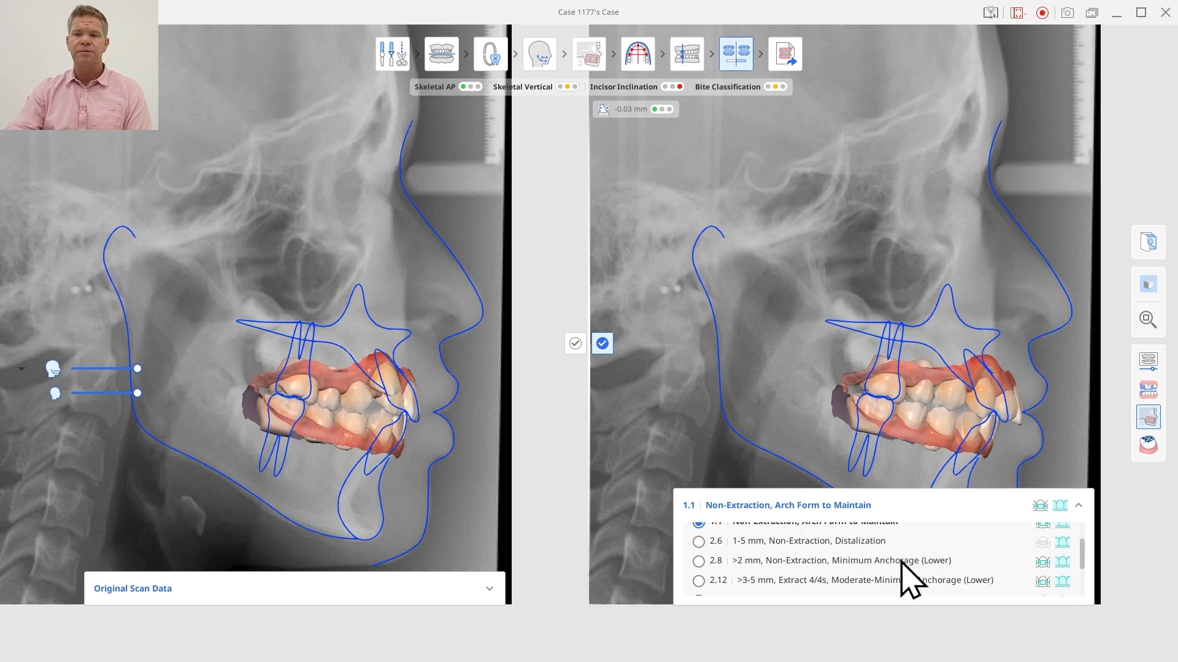
pyautogui.click(870, 541)
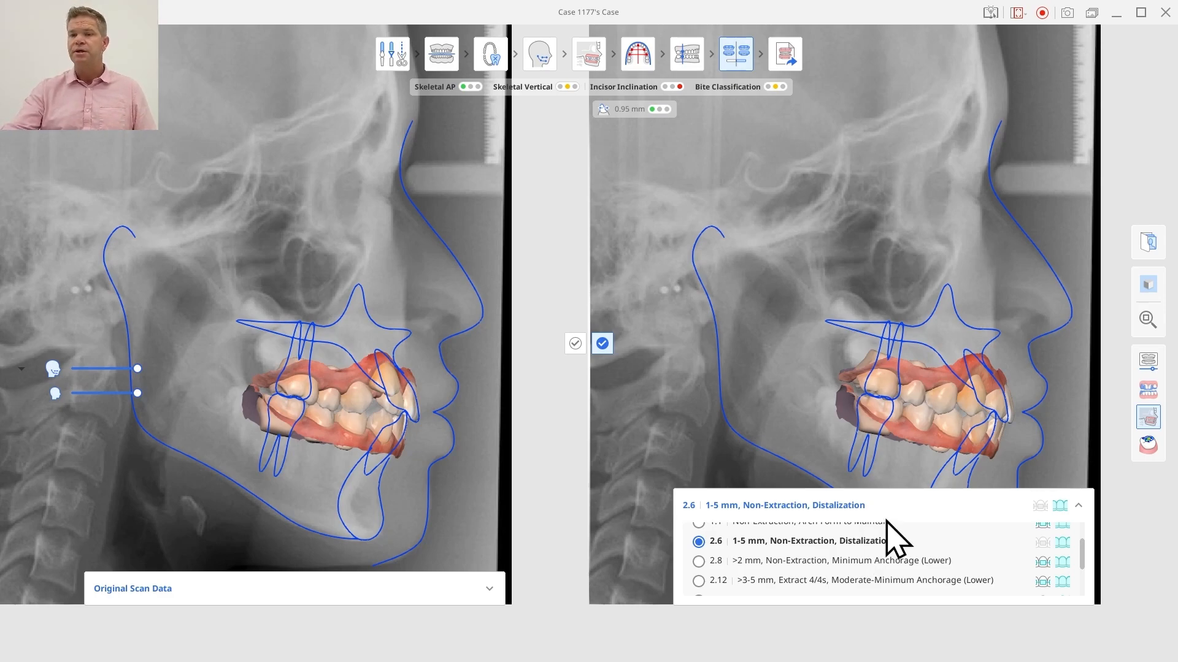
pyautogui.click(1078, 505)
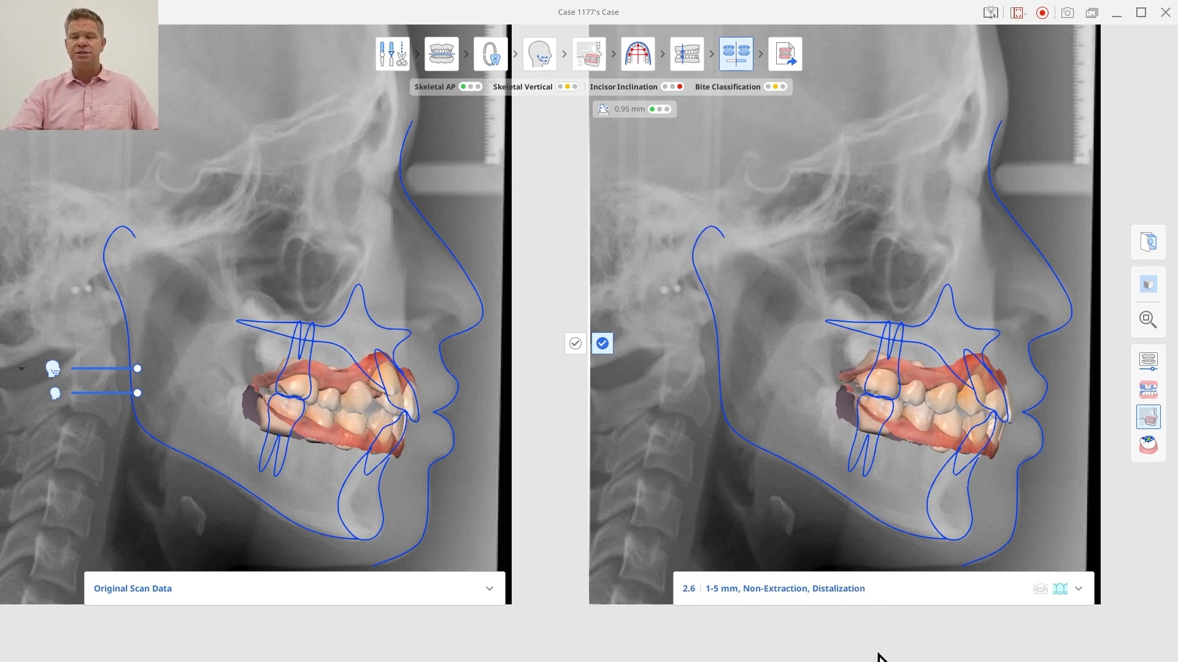
# Step: Replace the original scan data with scenario 2.8 for comparison, and settle on 2.15, >3-5 mm, Extract Upper 4s Only, Class II Molar Finish
pyautogui.click(402, 583)
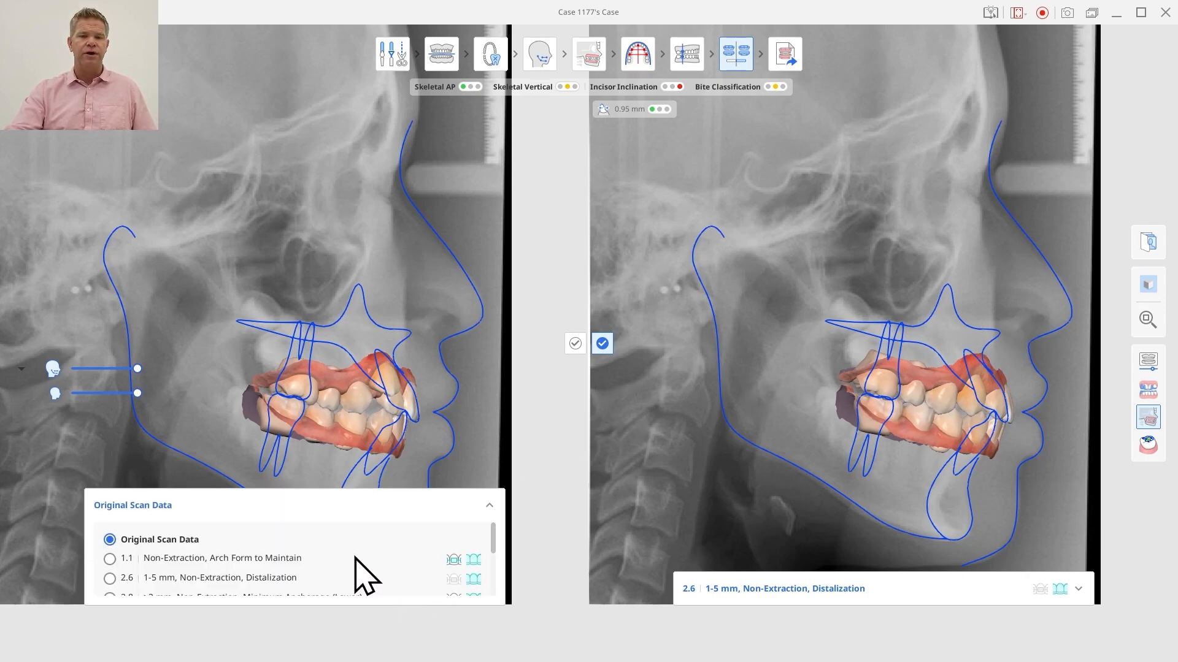
pyautogui.scroll(-2, 355, 561)
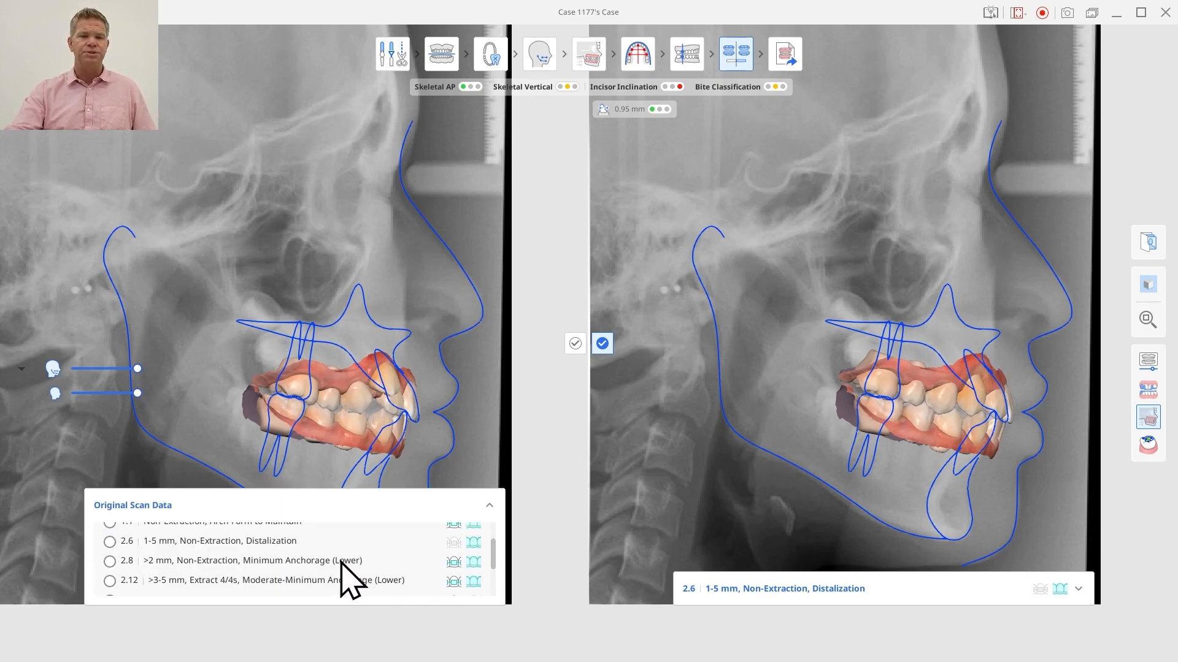
pyautogui.click(265, 561)
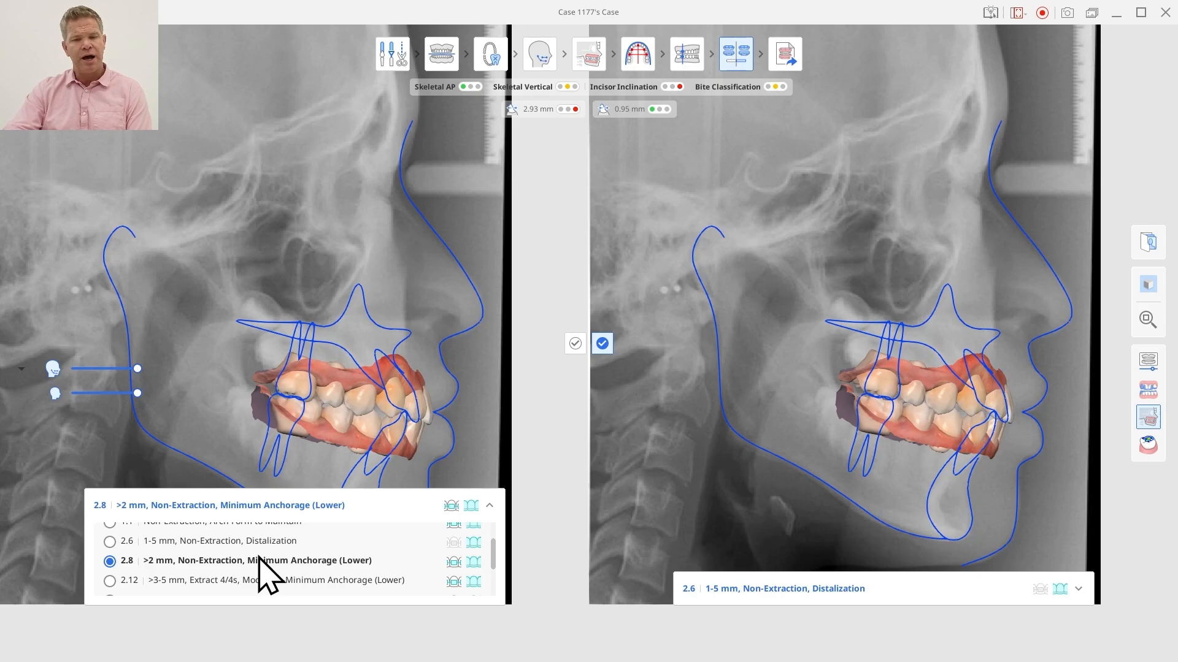
pyautogui.scroll(-3, 244, 579)
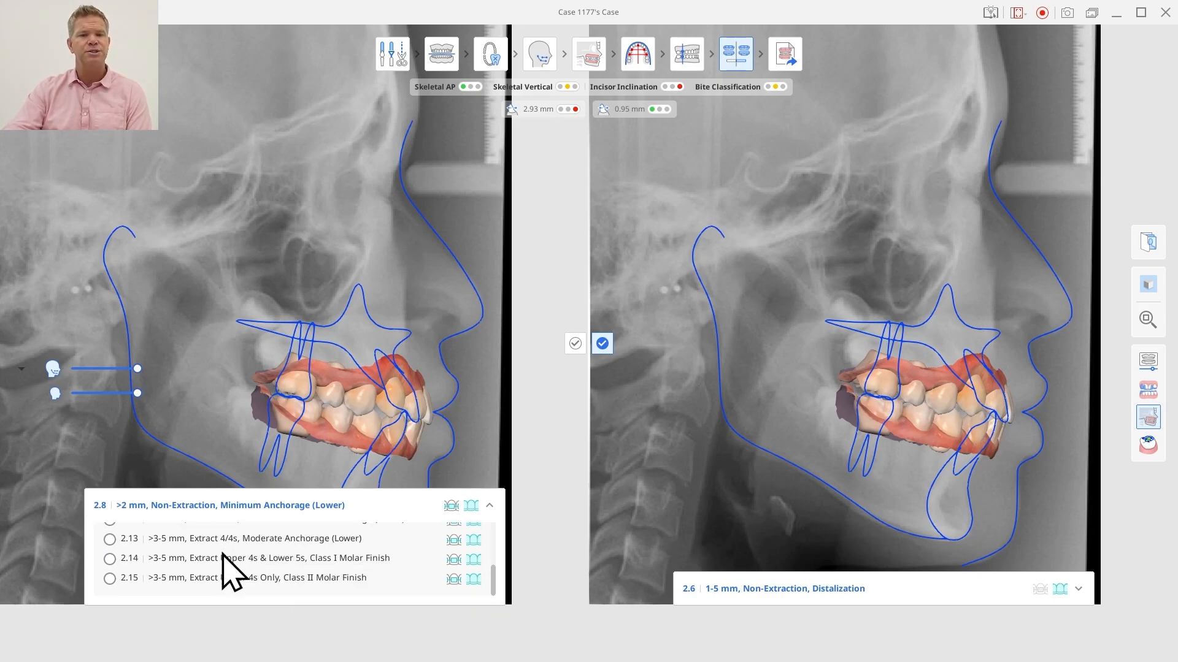
pyautogui.click(234, 578)
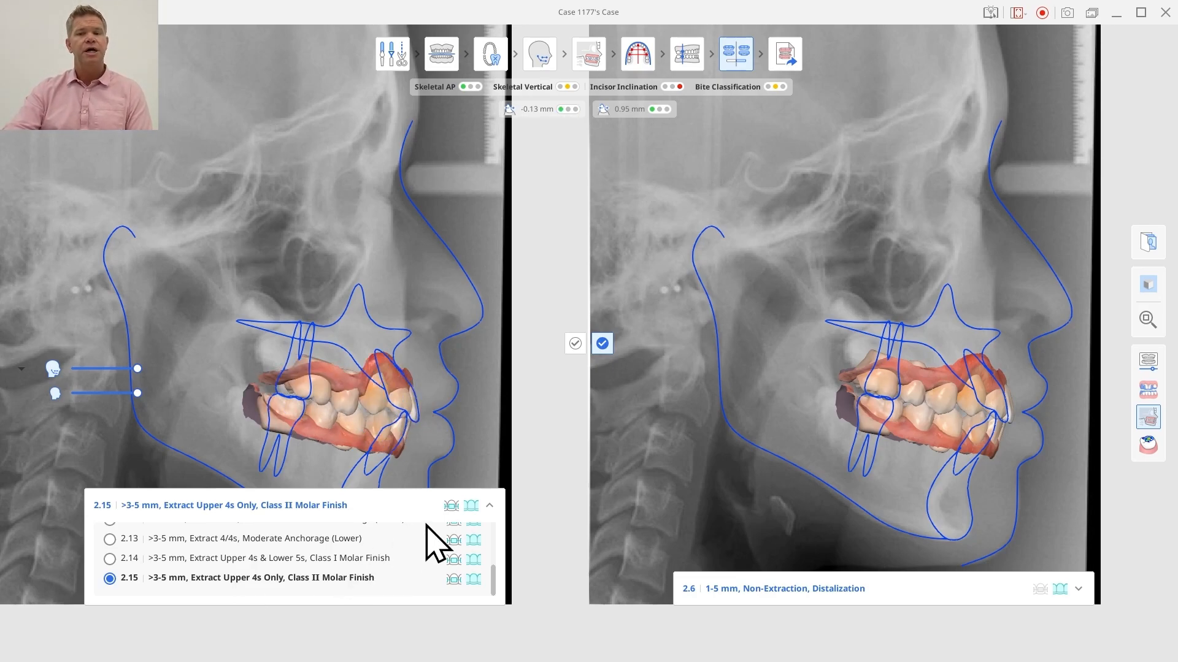
pyautogui.click(489, 505)
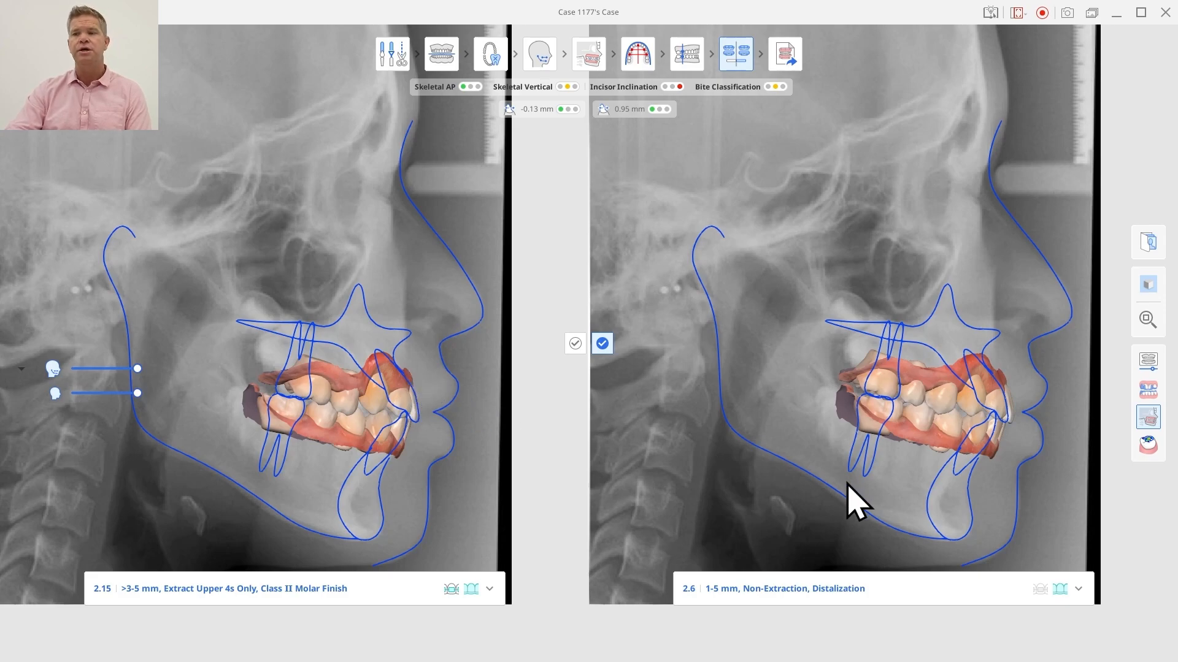
# Step: Leave the cephalogram overlay and scrub through both scenarios' treatment animations in the front and right buccal views
pyautogui.click(1151, 362)
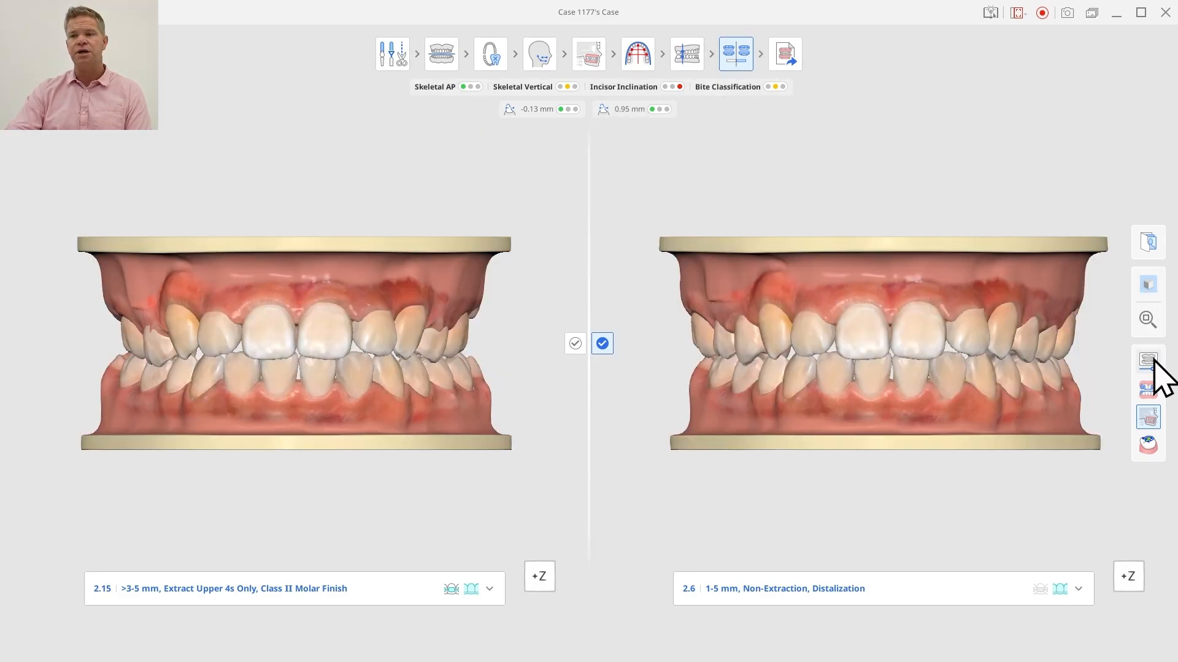
pyautogui.click(1149, 360)
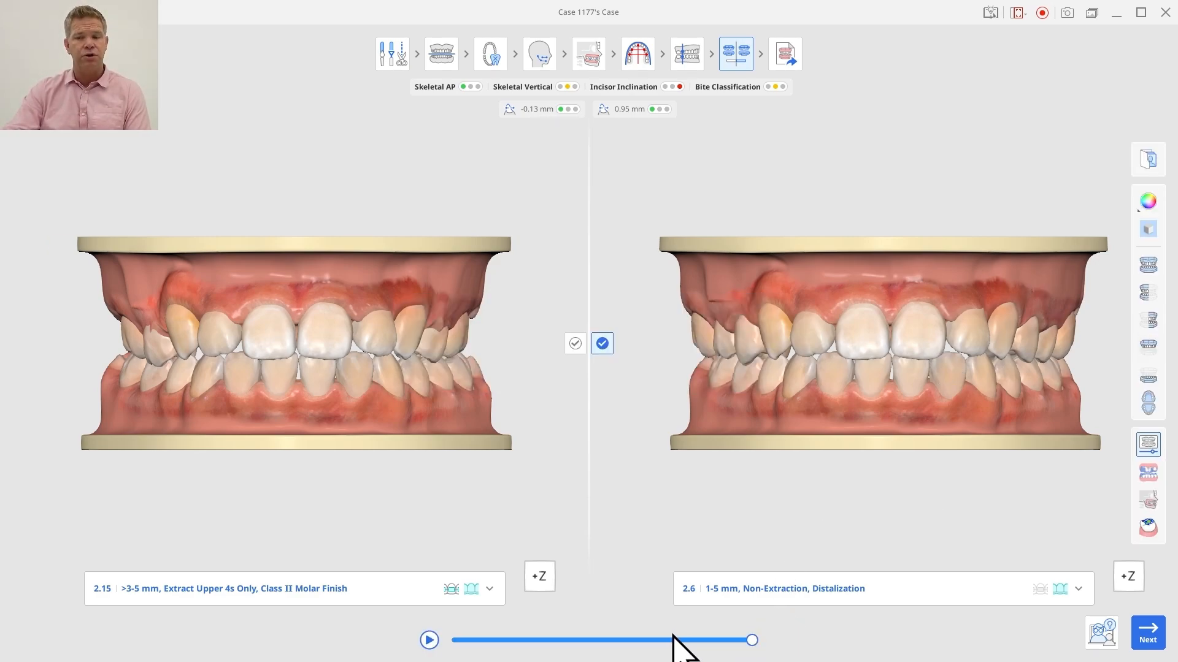
pyautogui.moveTo(532, 639); pyautogui.dragTo(759, 641)
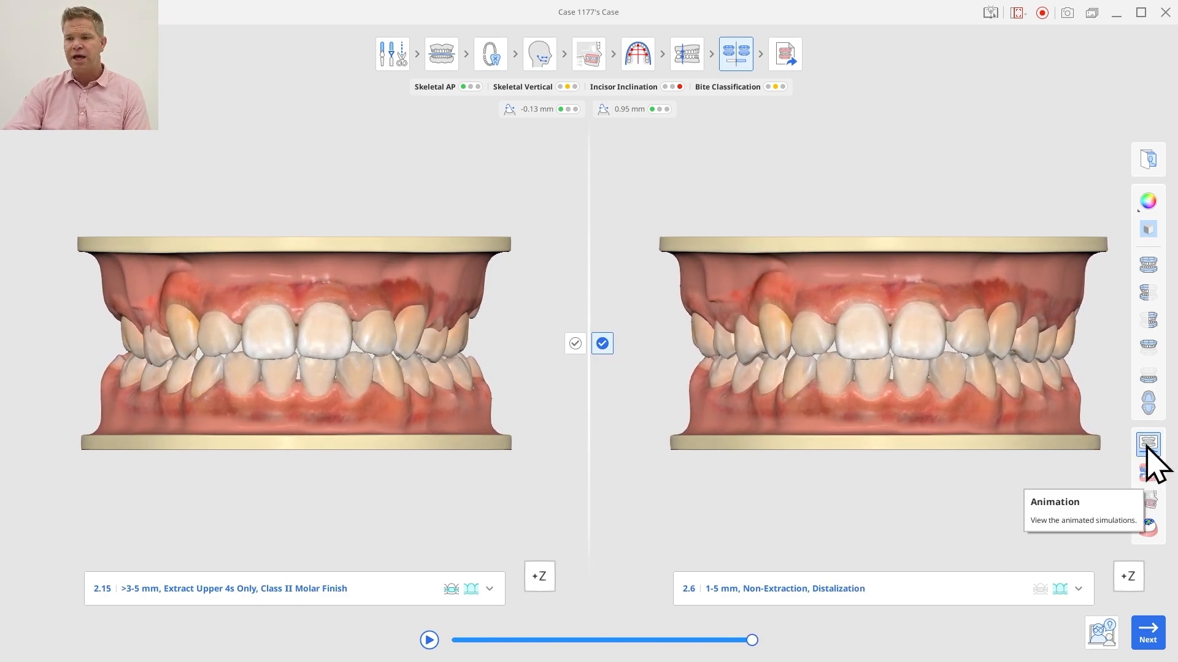
pyautogui.click(1147, 292)
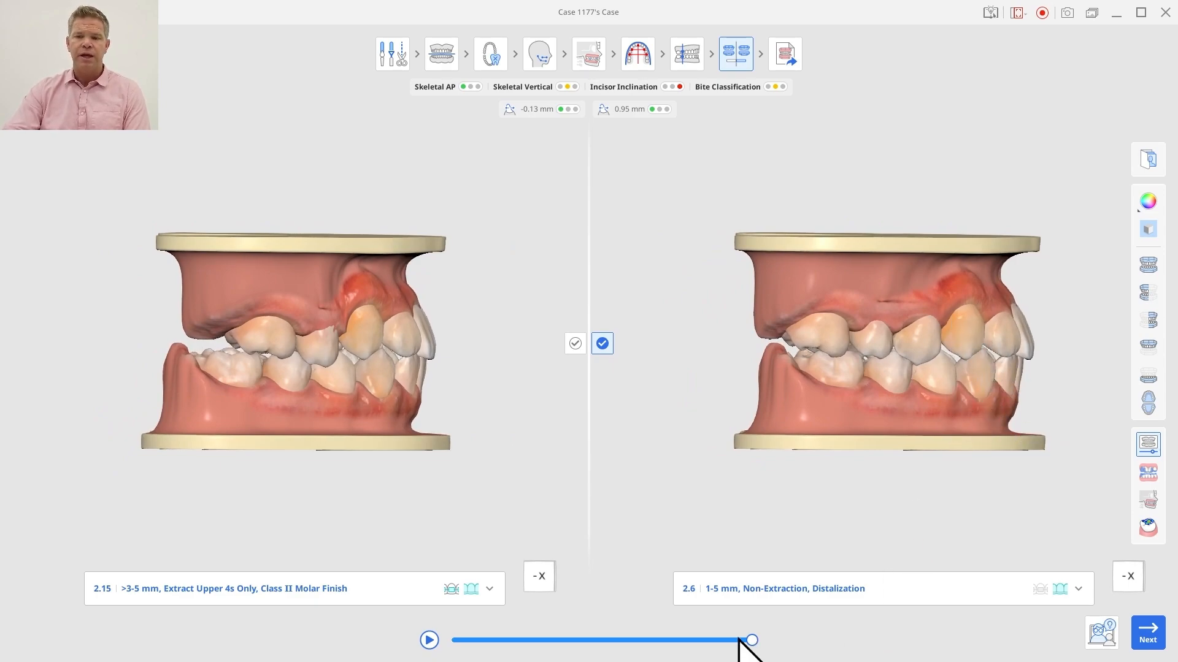
pyautogui.moveTo(739, 639); pyautogui.dragTo(783, 645)
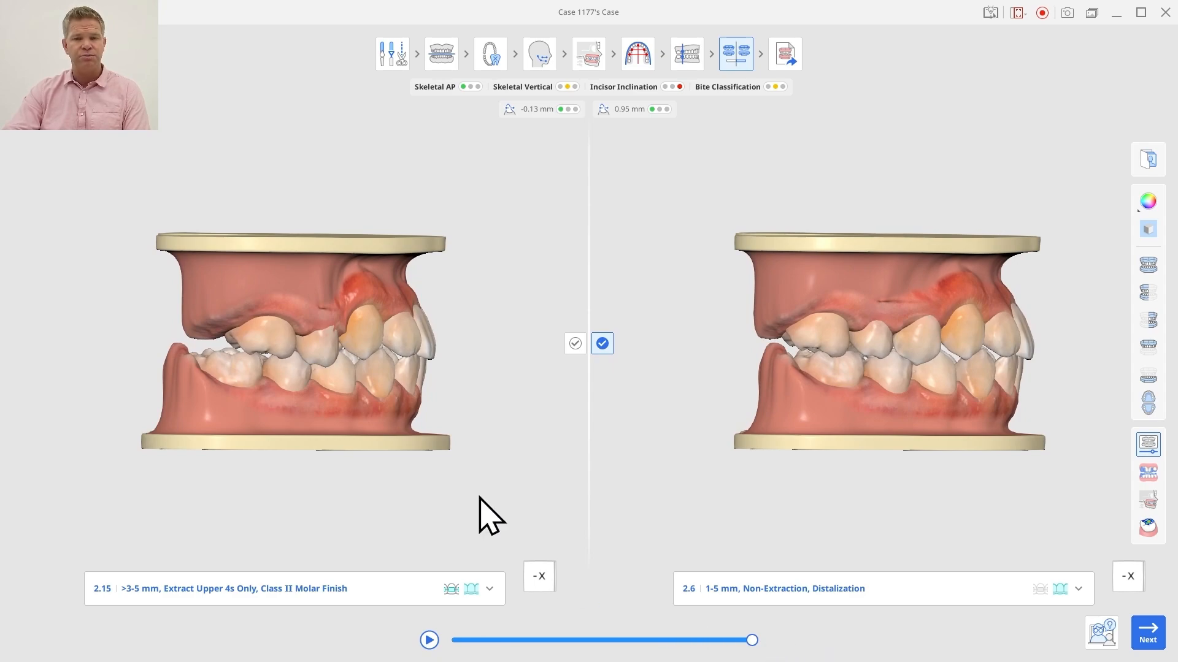
# Step: Compare the animated tooth movements of both scenarios on the occlusal surfaces of the upper and lower arches
pyautogui.click(1147, 403)
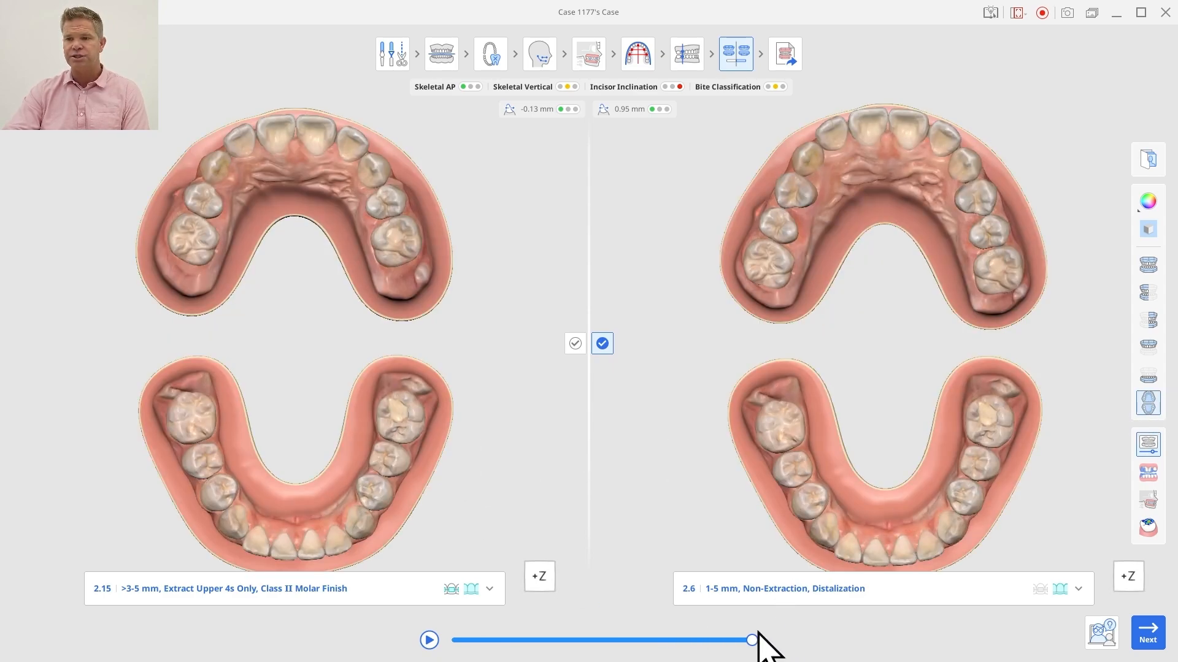
pyautogui.moveTo(749, 642); pyautogui.dragTo(816, 651)
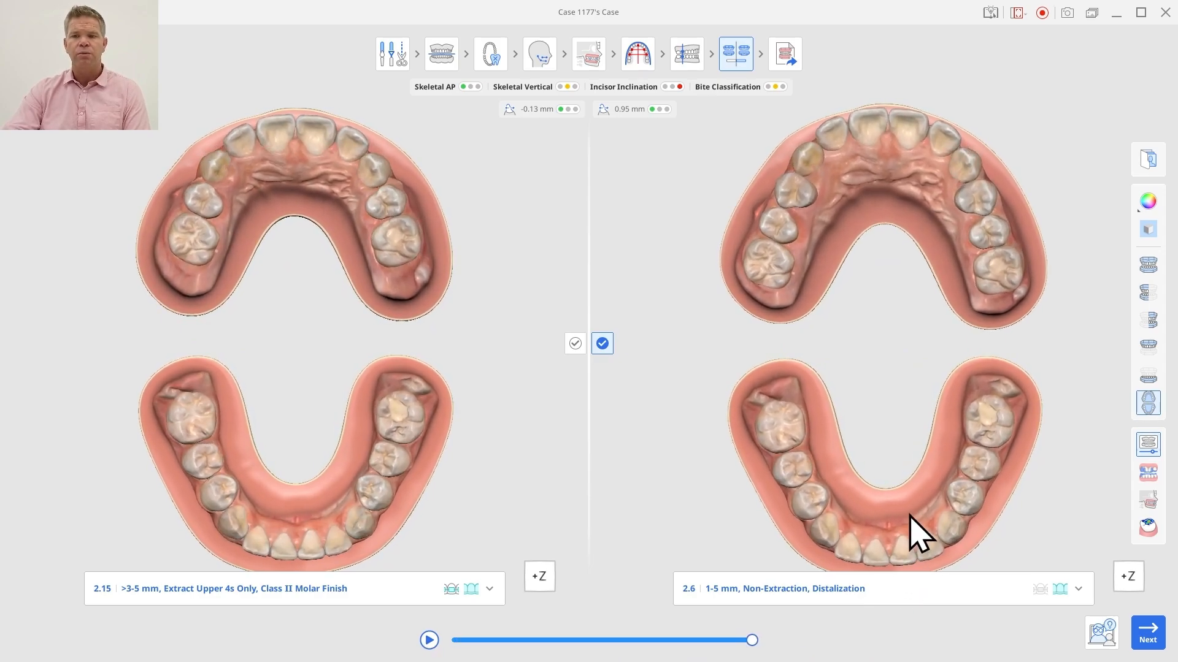
pyautogui.moveTo(916, 501)
pyautogui.mouseDown(button='right')
pyautogui.moveTo(899, 510)
pyautogui.moveTo(906, 485)
pyautogui.moveTo(904, 526)
pyautogui.moveTo(910, 480)
pyautogui.mouseUp(button='right')
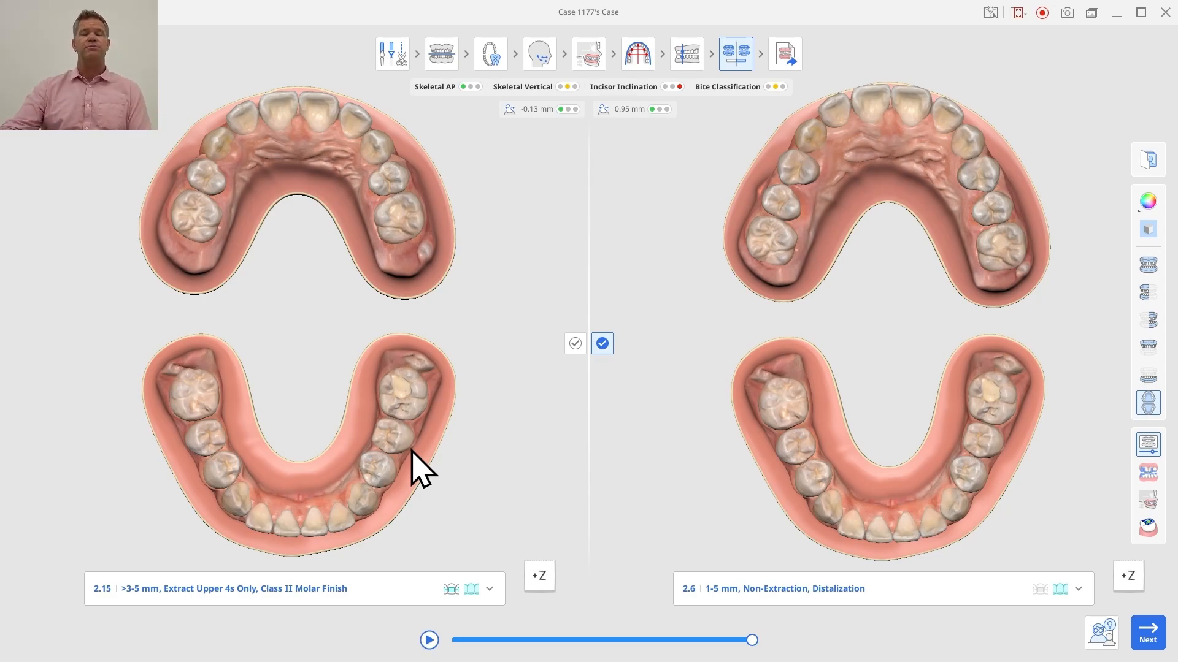
# Step: Choose scenario 2.6 as the treatment plan and proceed with Aligners Self-Setup
pyautogui.click(580, 344)
pyautogui.click(607, 345)
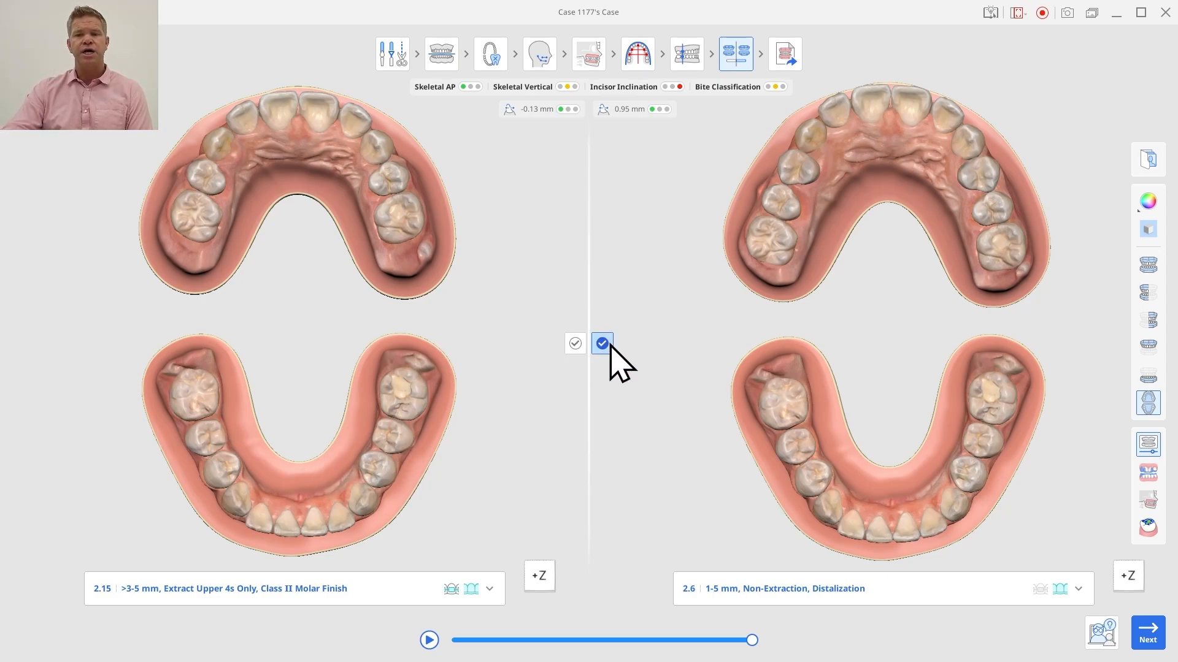
pyautogui.click(578, 345)
pyautogui.click(605, 348)
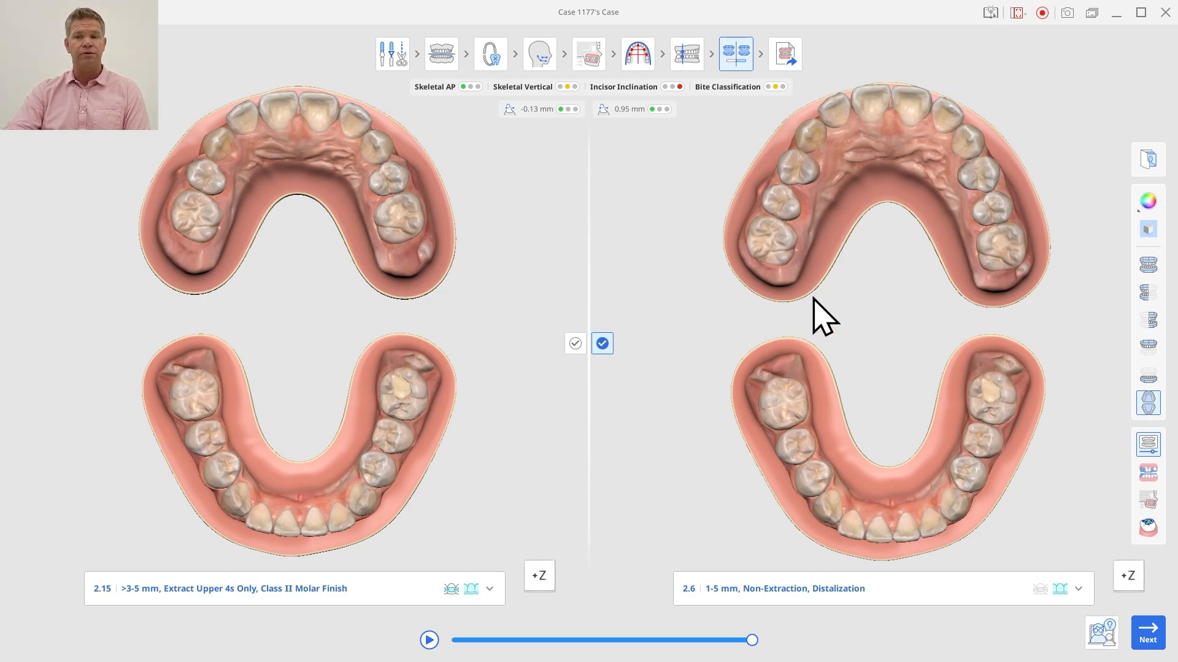
pyautogui.click(1148, 632)
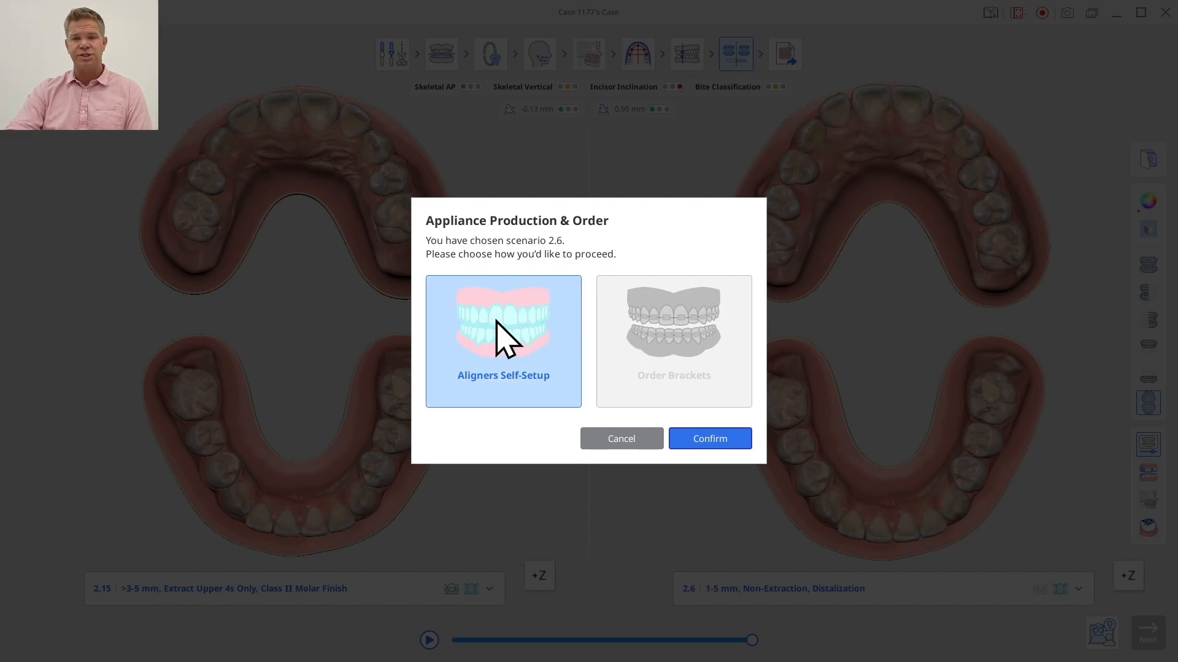
pyautogui.click(709, 446)
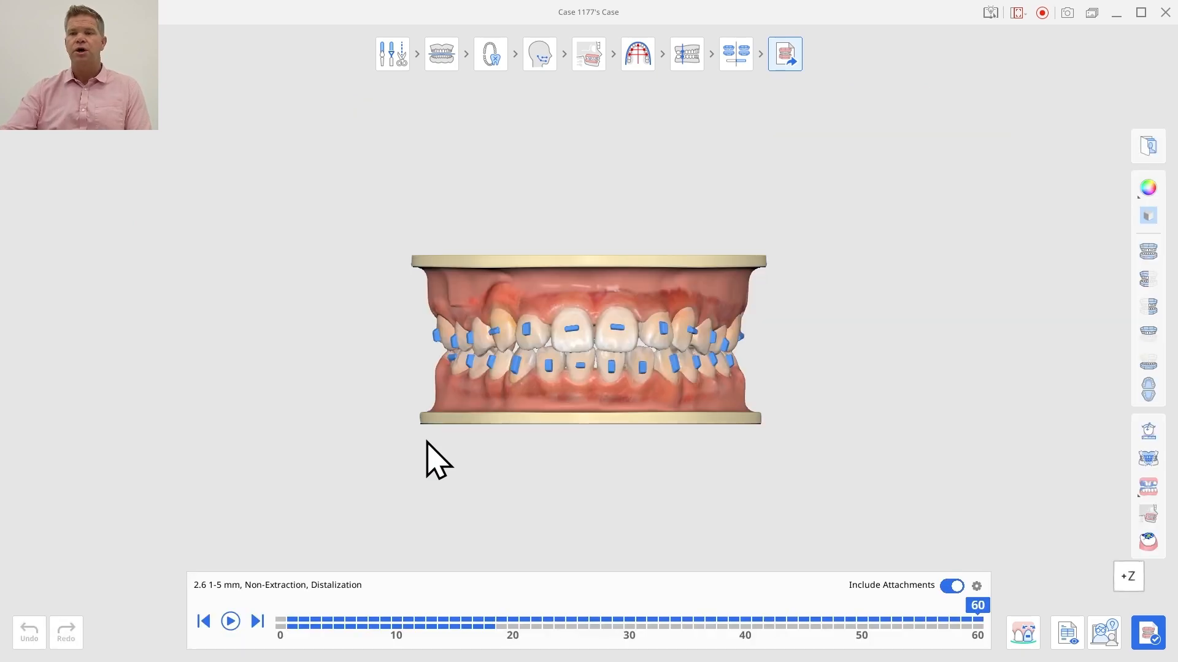
# Step: Examine the aligner staging sequence and attachments of scenario 2.6 on the occlusal surfaces of both arches
pyautogui.click(1151, 393)
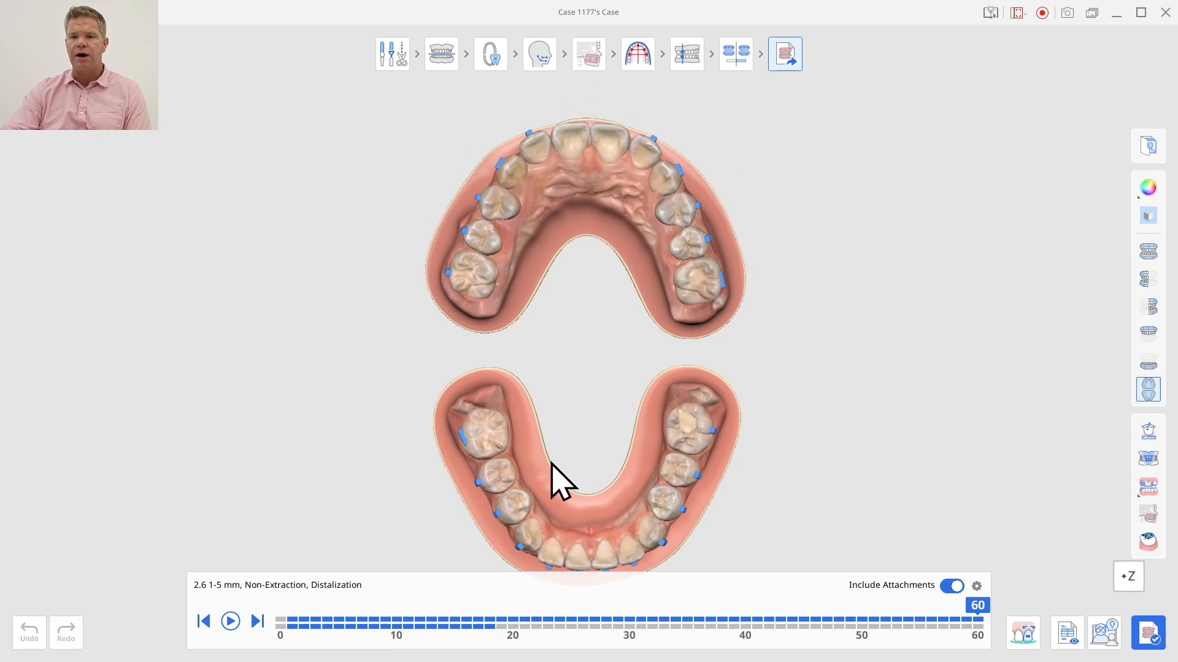
pyautogui.moveTo(568, 481); pyautogui.dragTo(576, 455, button='middle')
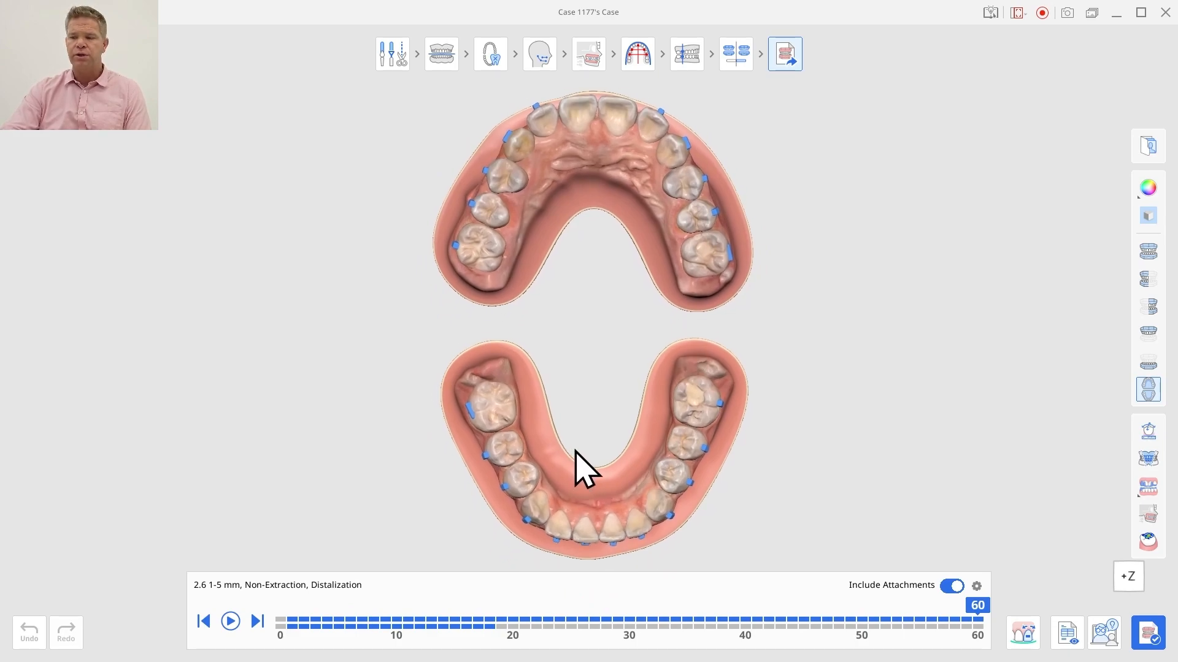
pyautogui.scroll(3, 575, 451)
pyautogui.scroll(-3, 575, 452)
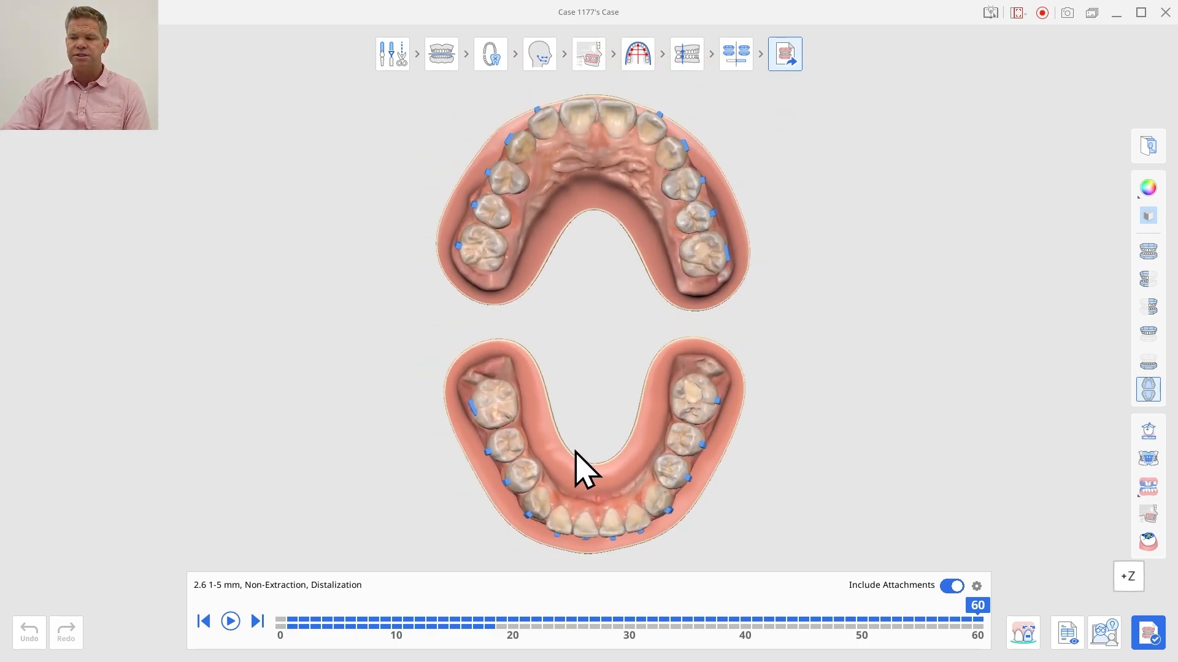
pyautogui.scroll(3, 576, 452)
pyautogui.scroll(-3, 575, 451)
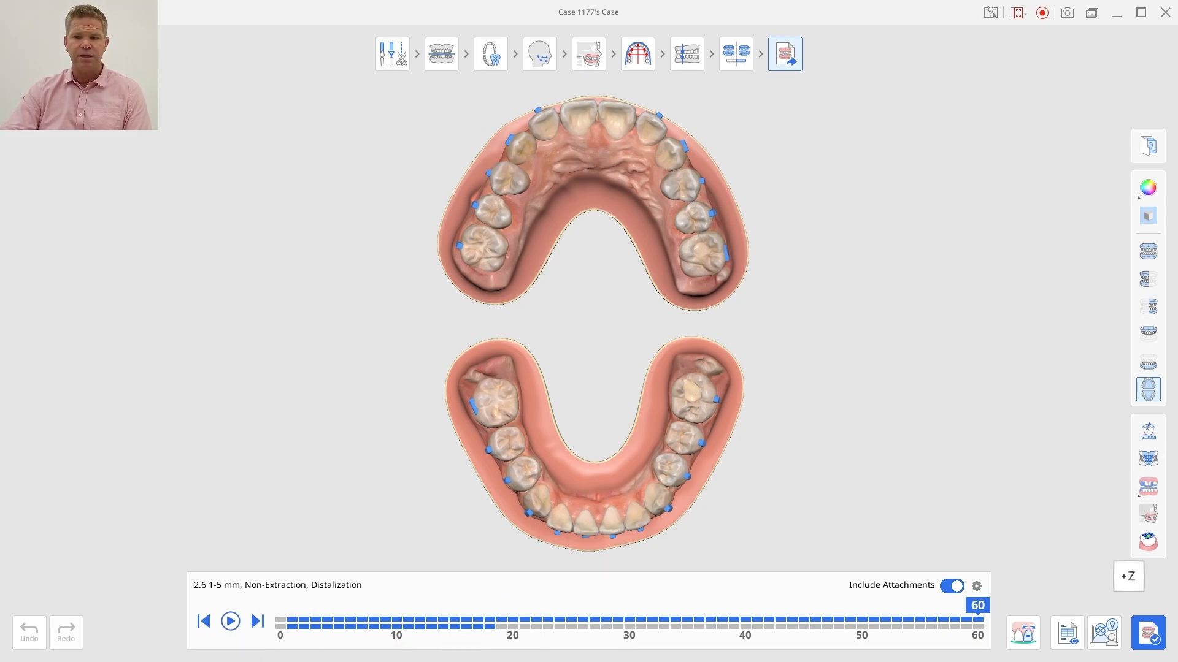
pyautogui.moveTo(980, 621)
pyautogui.mouseDown()
pyautogui.moveTo(248, 611)
pyautogui.moveTo(733, 643)
pyautogui.moveTo(993, 635)
pyautogui.mouseUp()
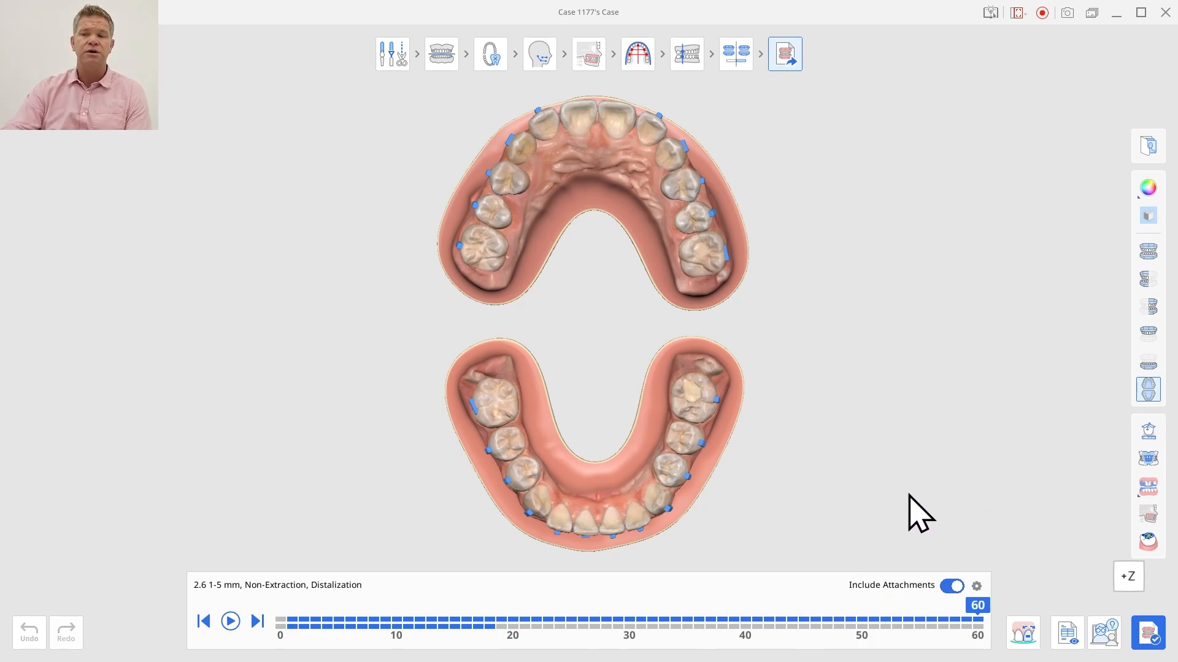
# Step: Apply staging settings of 0.25 mm distance and 2.0° to both the maxilla and the mandible
pyautogui.click(975, 586)
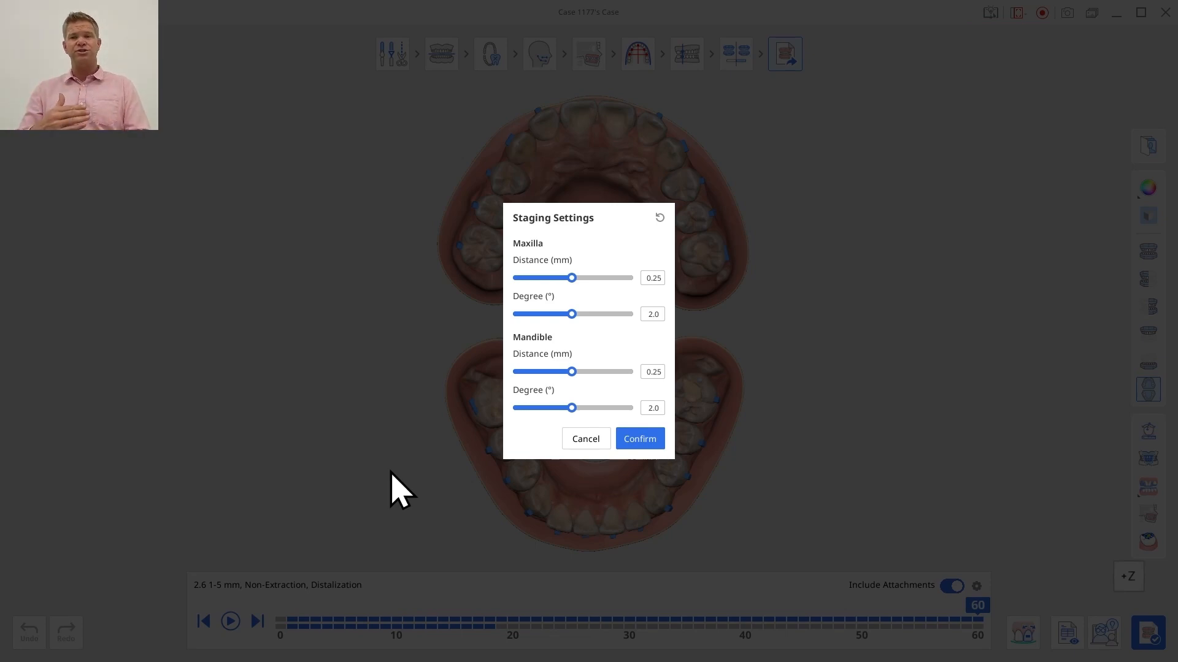
pyautogui.click(628, 446)
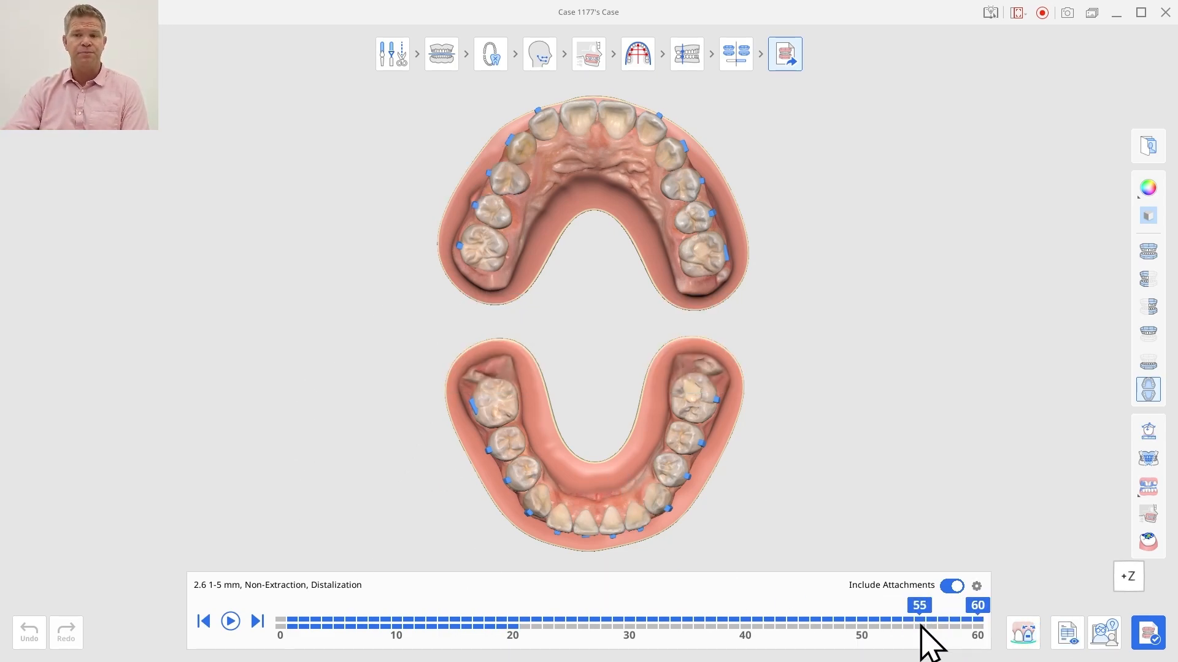
# Step: Enter Treatment Refinement and display the tooth movement data table alongside the right buccal view of the model
pyautogui.click(1033, 635)
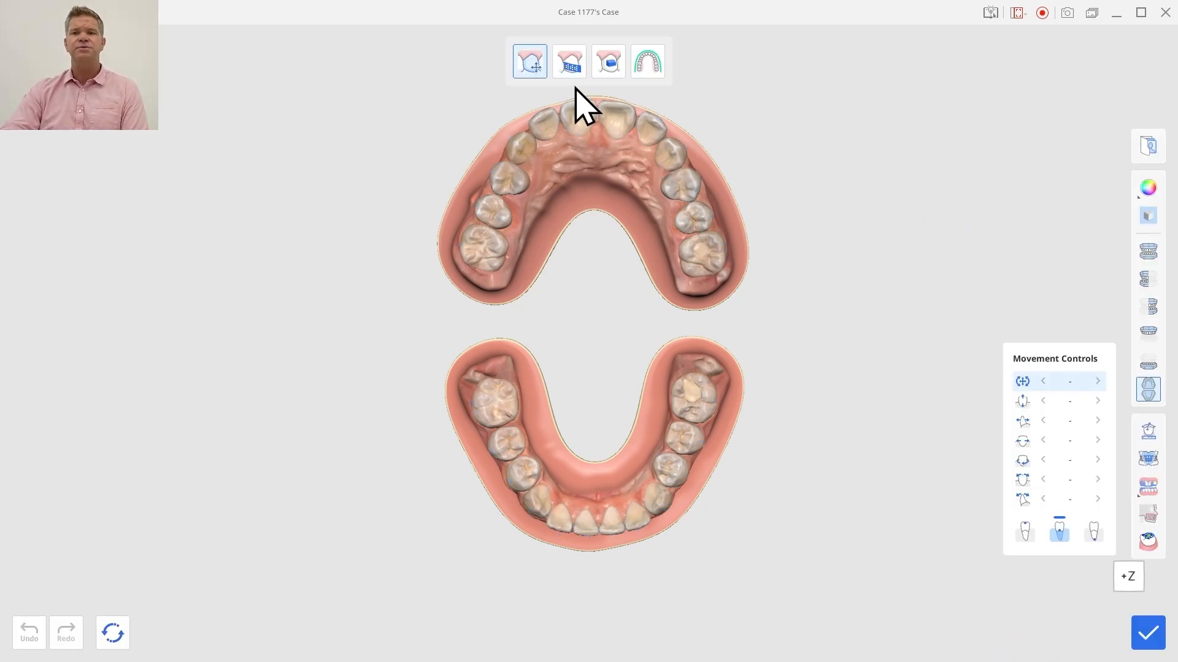
pyautogui.click(1147, 252)
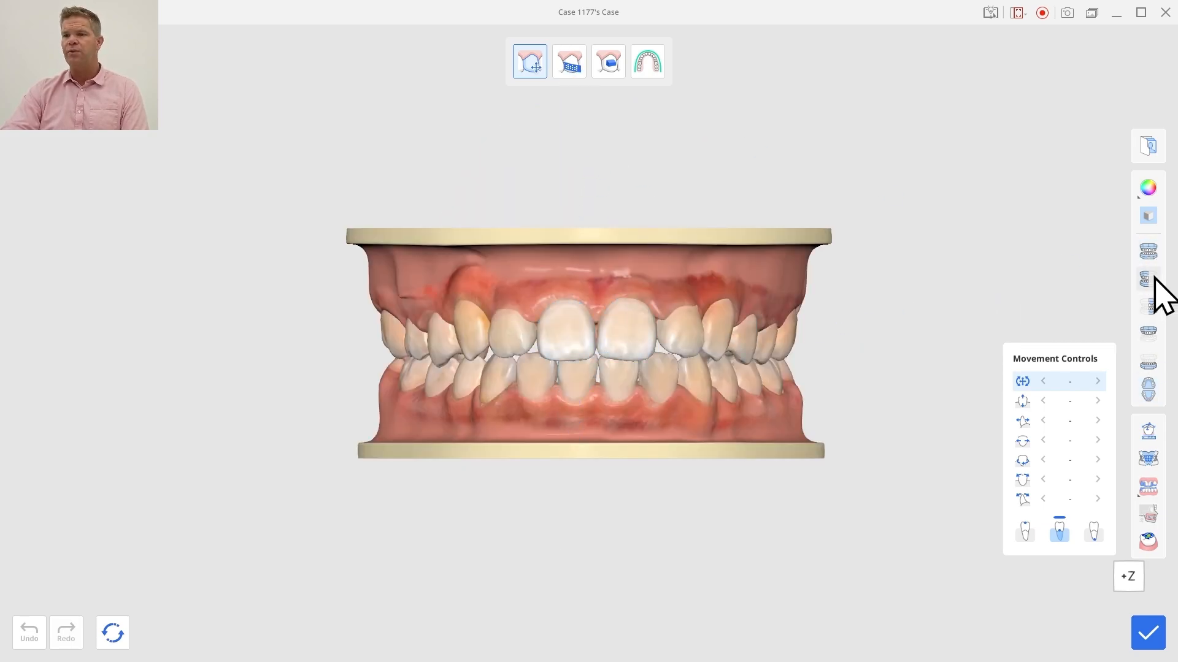
pyautogui.click(1150, 305)
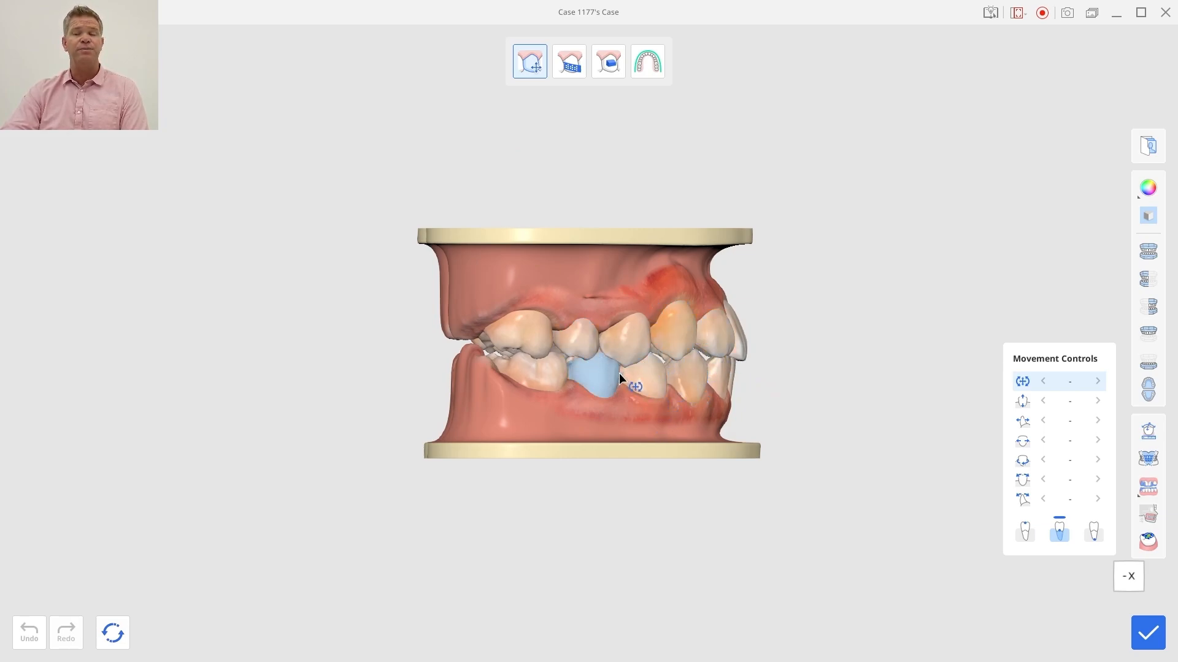
pyautogui.click(1153, 432)
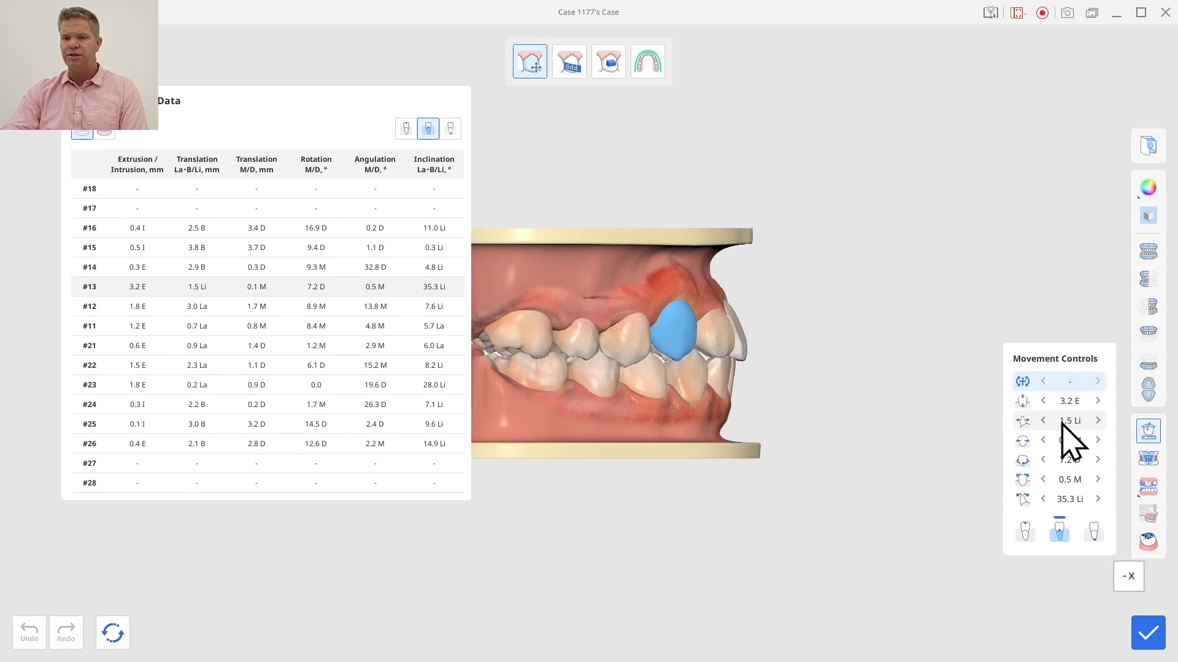
# Step: Move upper tooth #13 slightly mesially on the model, to a mesial translation of about 0.2 mm
pyautogui.moveTo(720, 280); pyautogui.dragTo(682, 325, button='right')
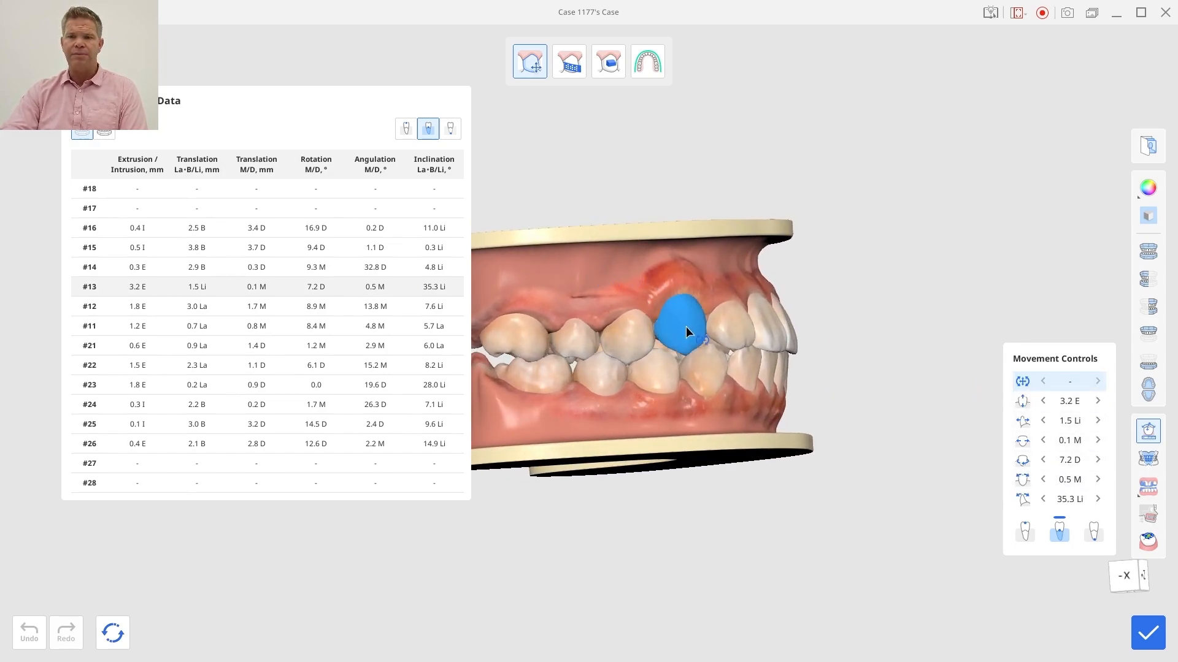
pyautogui.moveTo(684, 330); pyautogui.dragTo(686, 329)
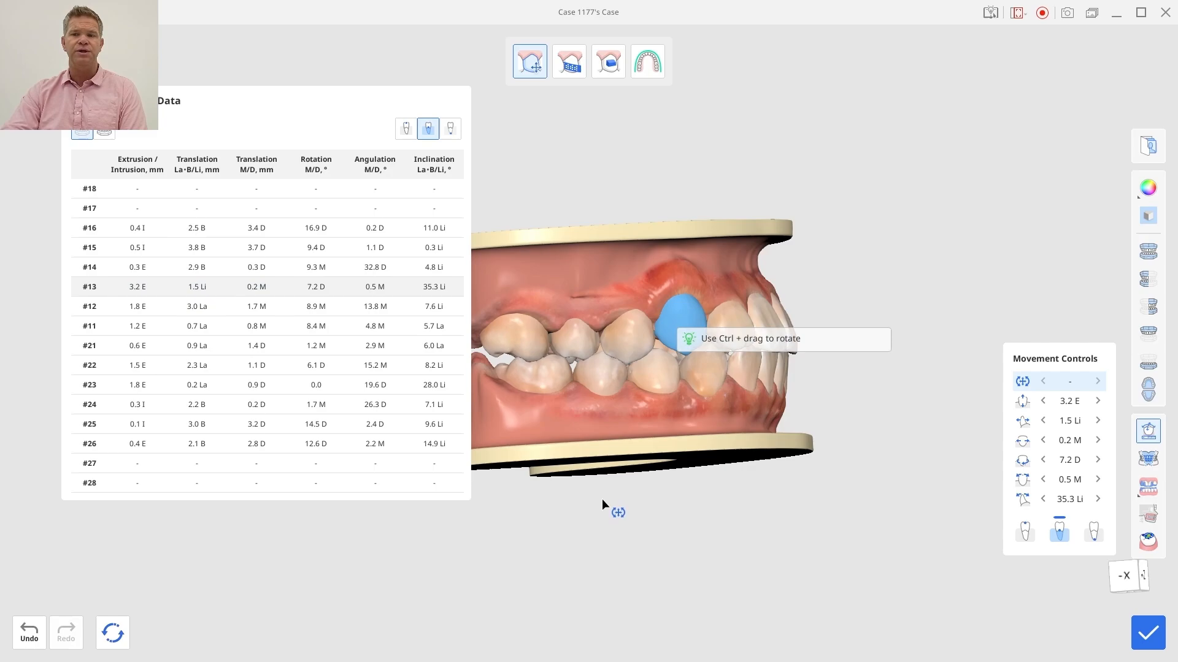
pyautogui.press('Tab')
pyautogui.press('Tab')
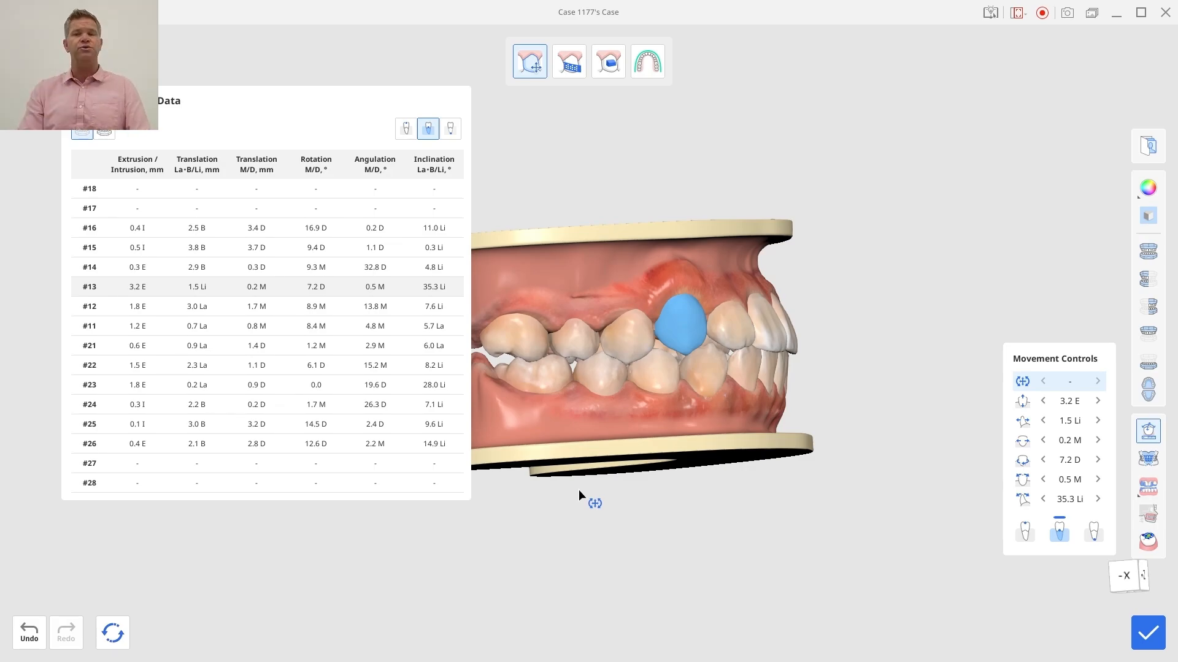
# Step: Display the mesiodistal tooth width analysis, hide the movement data, and switch to IPR and spacing editing with the front teeth in view
pyautogui.click(1152, 463)
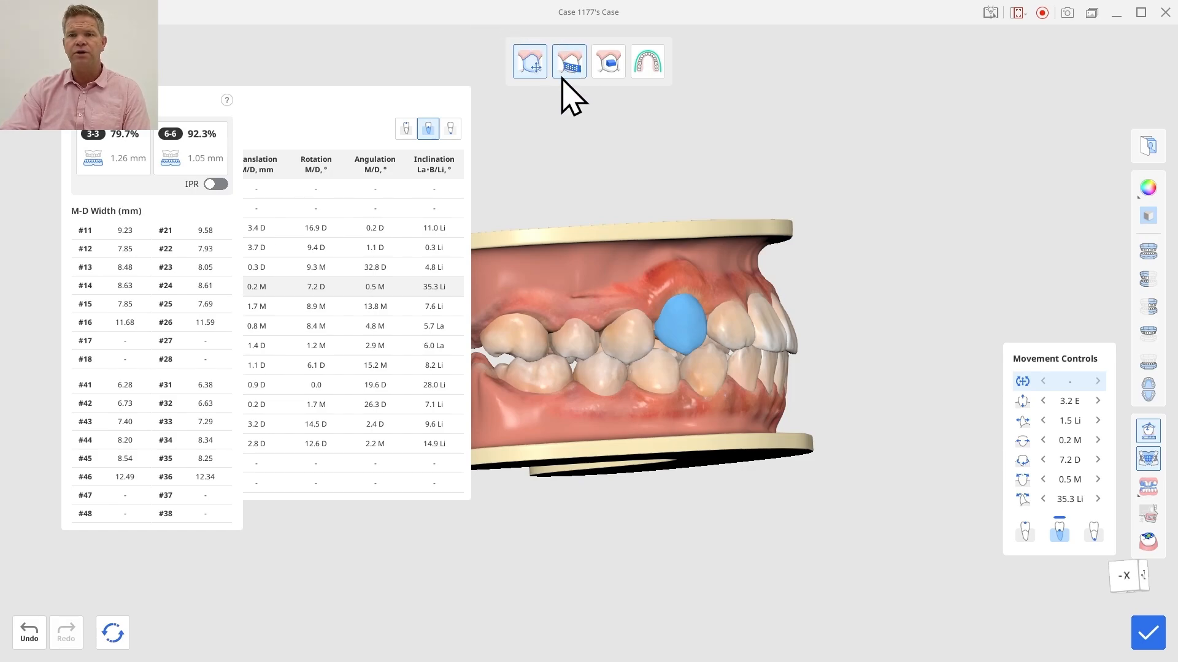
pyautogui.click(563, 80)
pyautogui.click(1147, 431)
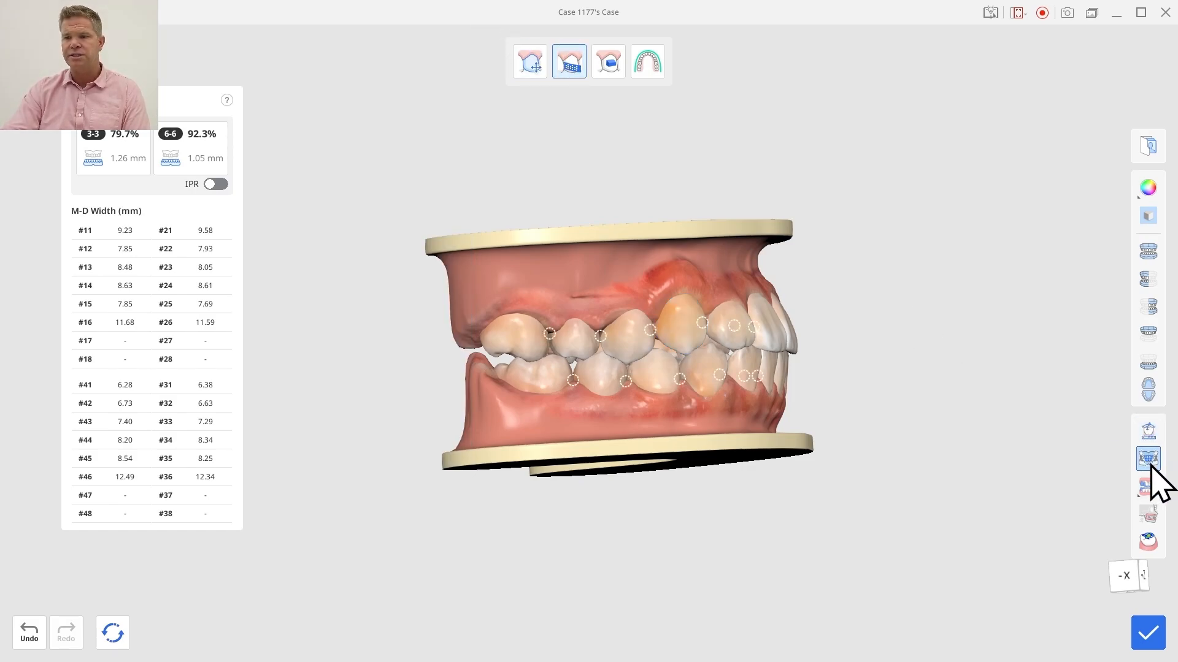
pyautogui.moveTo(728, 289); pyautogui.dragTo(594, 439, button='right')
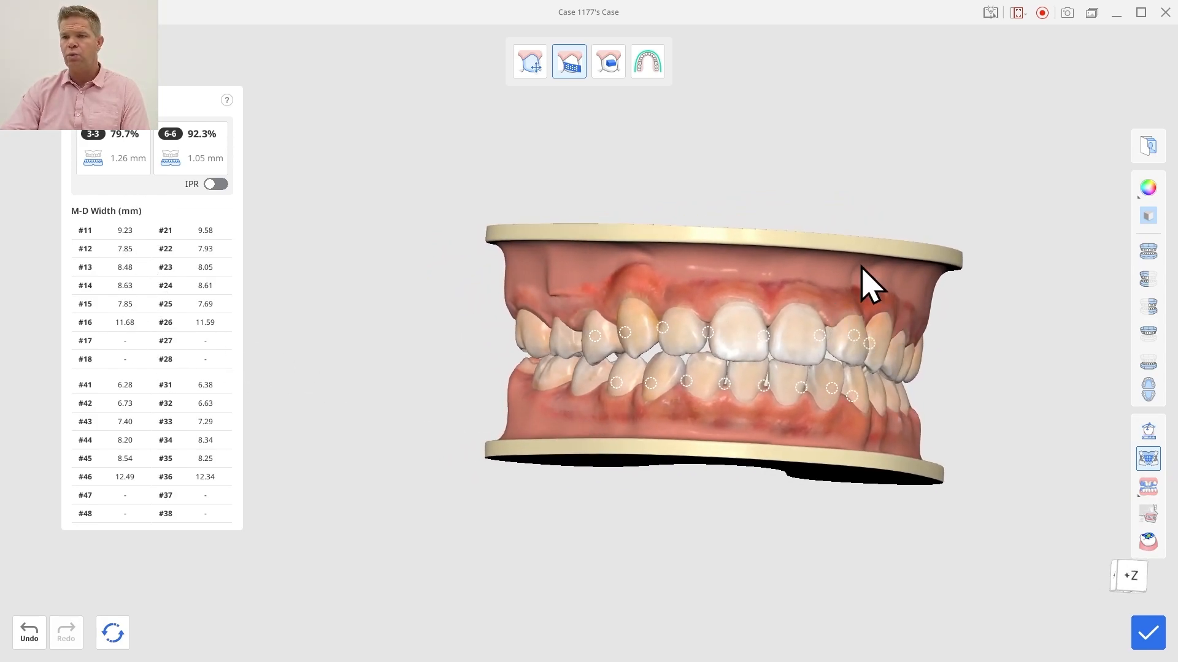
pyautogui.moveTo(861, 268); pyautogui.dragTo(742, 257, button='right')
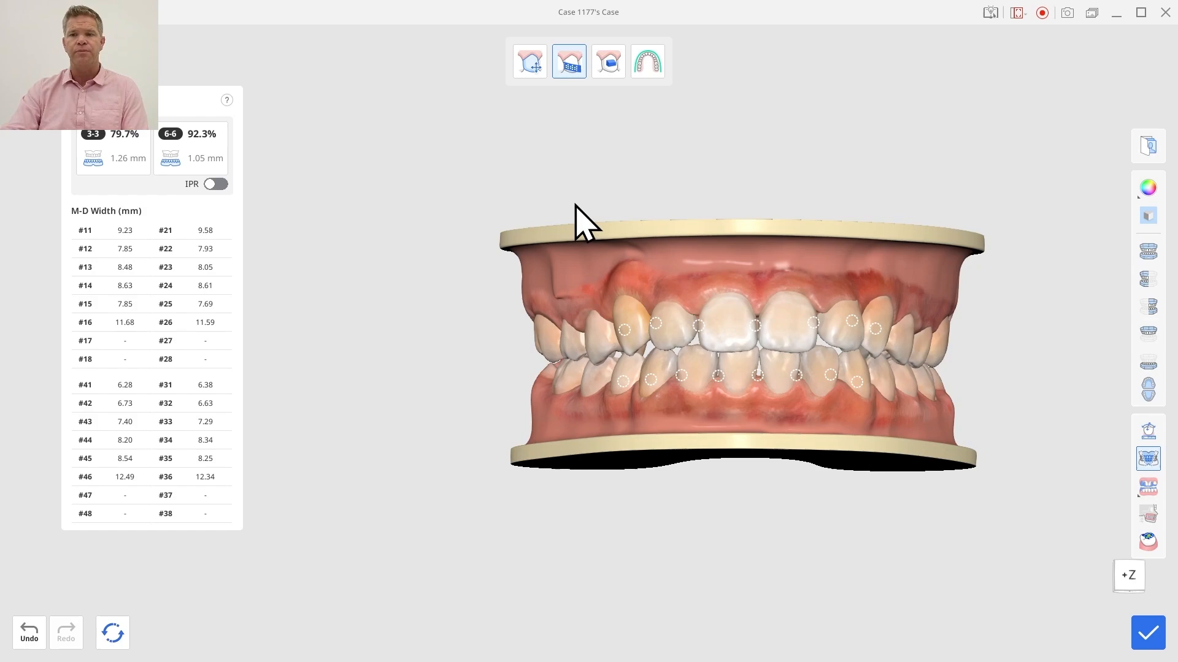
# Step: Try an IPR of 0.2 between lower teeth #42 and #41, and include IPR in the tooth width analysis
pyautogui.click(718, 376)
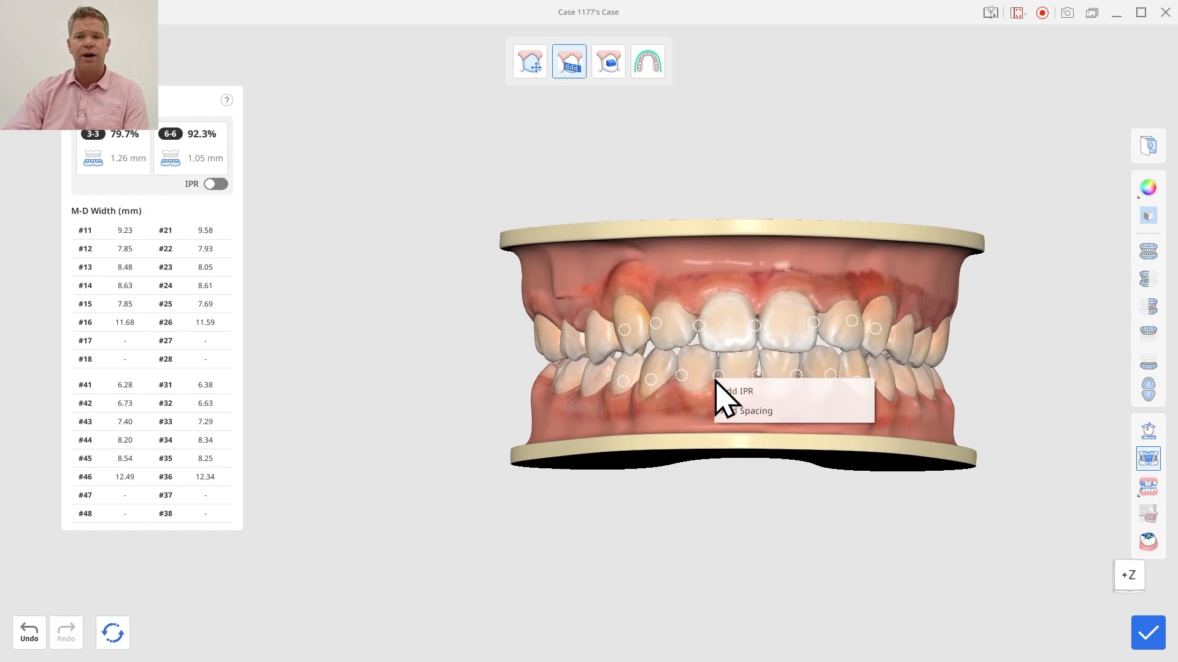
pyautogui.click(744, 393)
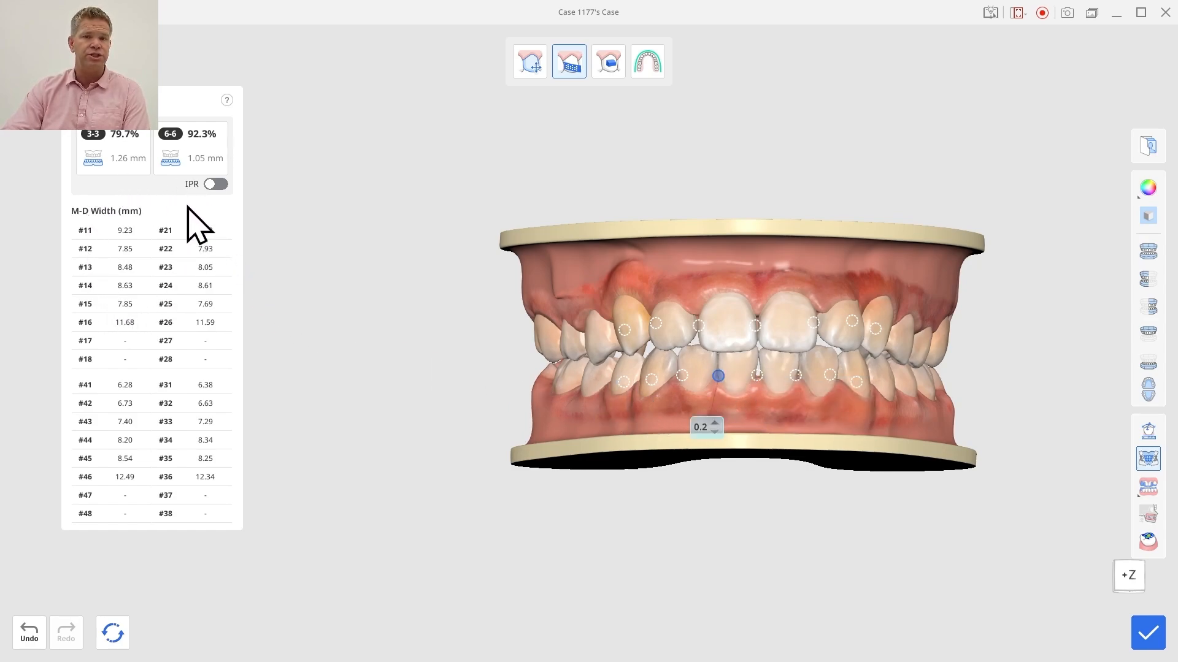
pyautogui.click(225, 186)
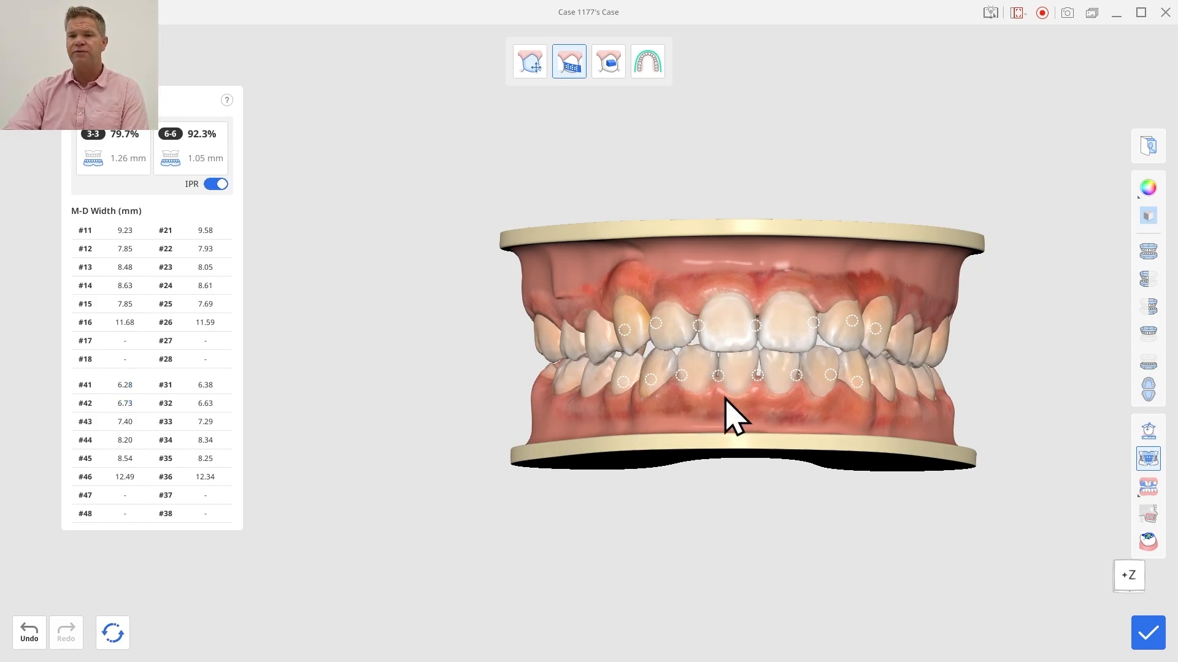
pyautogui.click(719, 375)
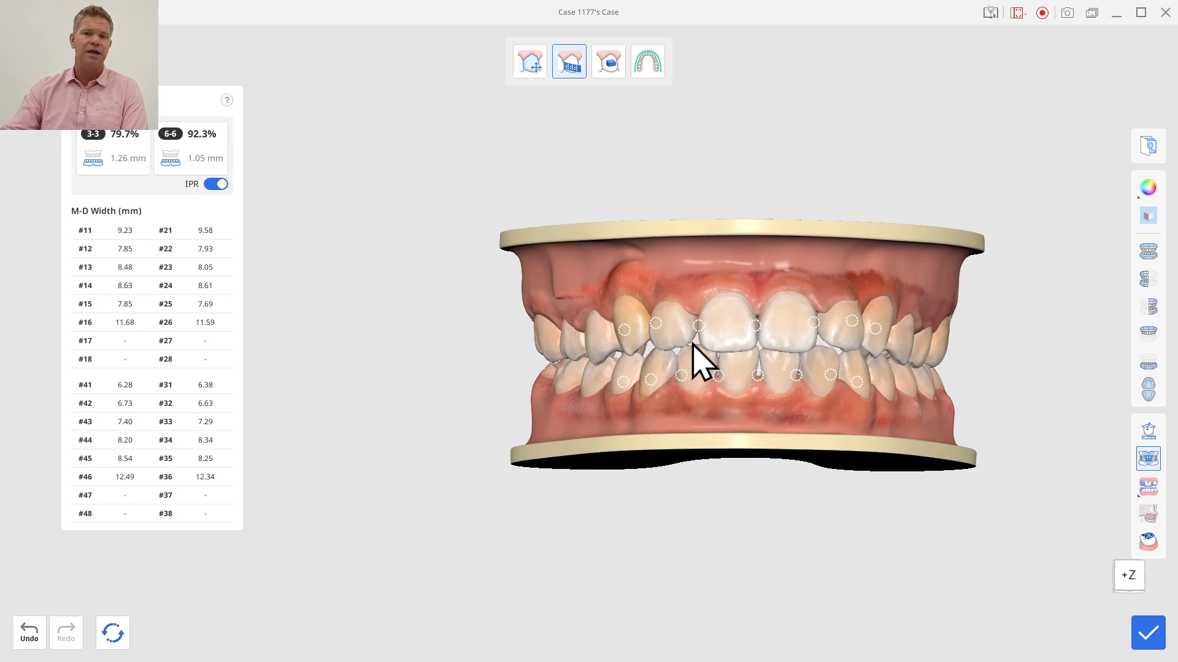
# Step: Switch to attachment editing, bring up the attachment shapes for tooth #12, and activate the rotation handles of its attachment
pyautogui.click(604, 66)
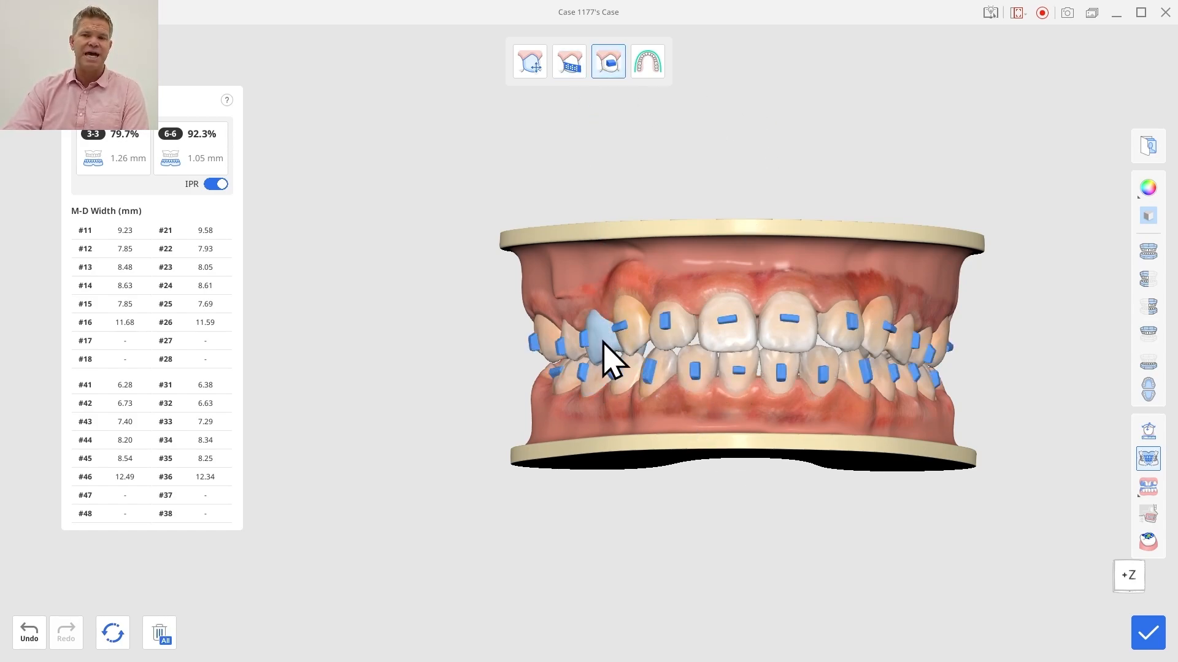
pyautogui.click(687, 346)
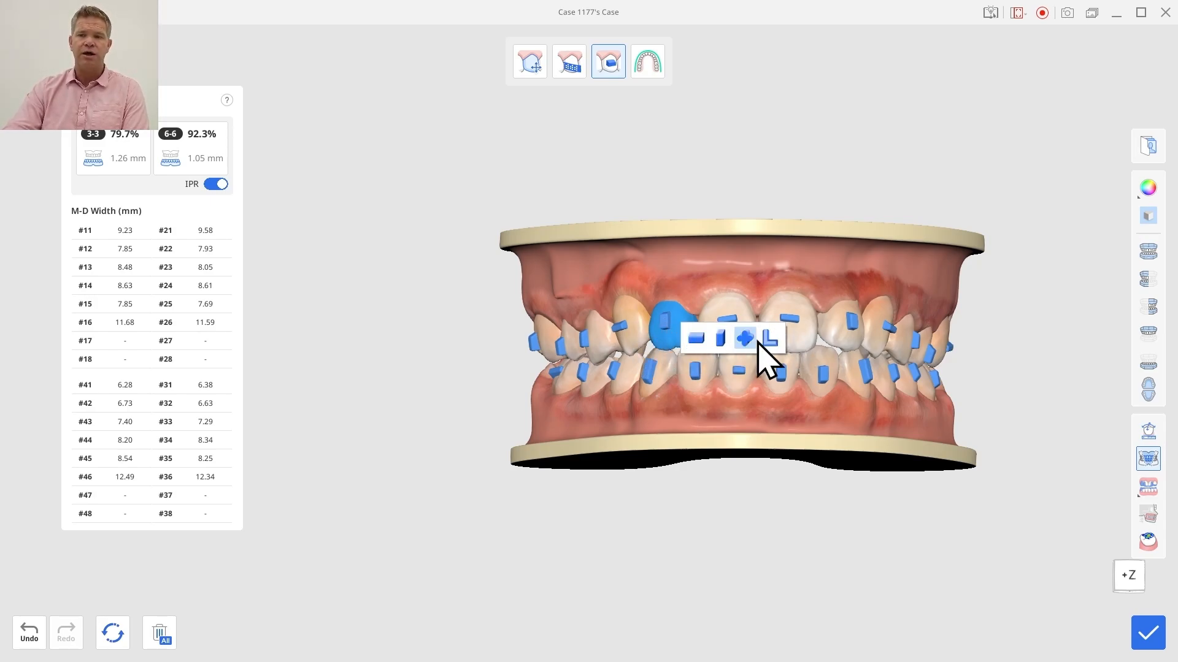
pyautogui.click(667, 322)
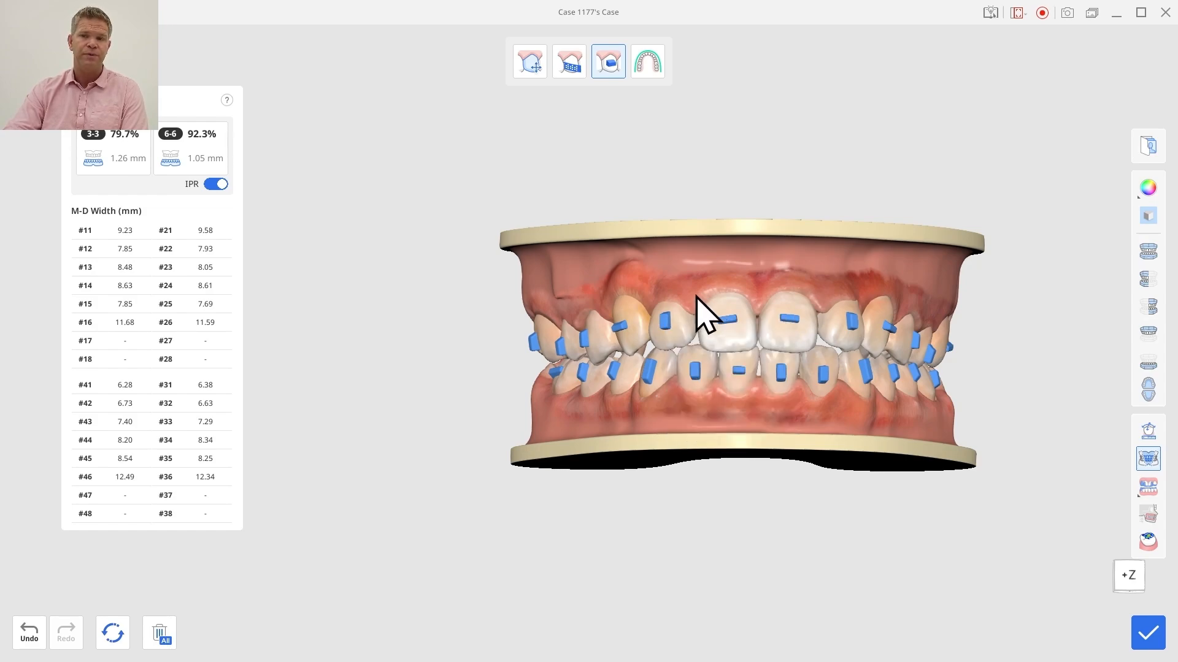
pyautogui.click(659, 323)
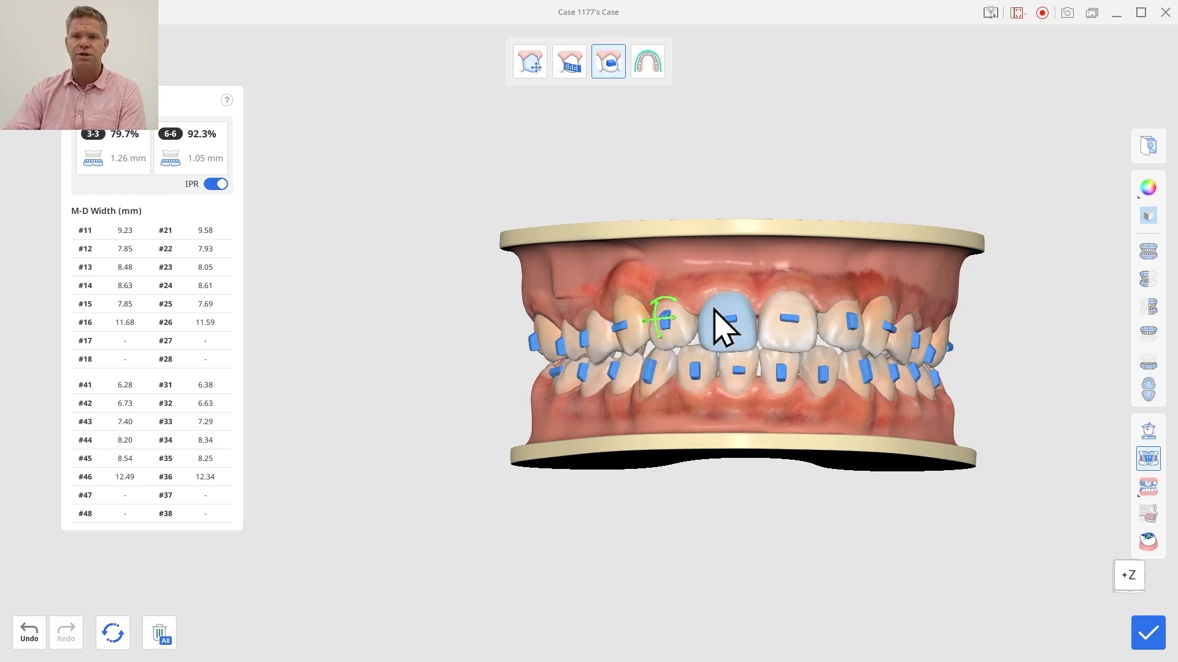
# Step: Examine the arch form curve in occlusal, frontal and right buccal views, and finish the treatment refinement
pyautogui.click(647, 62)
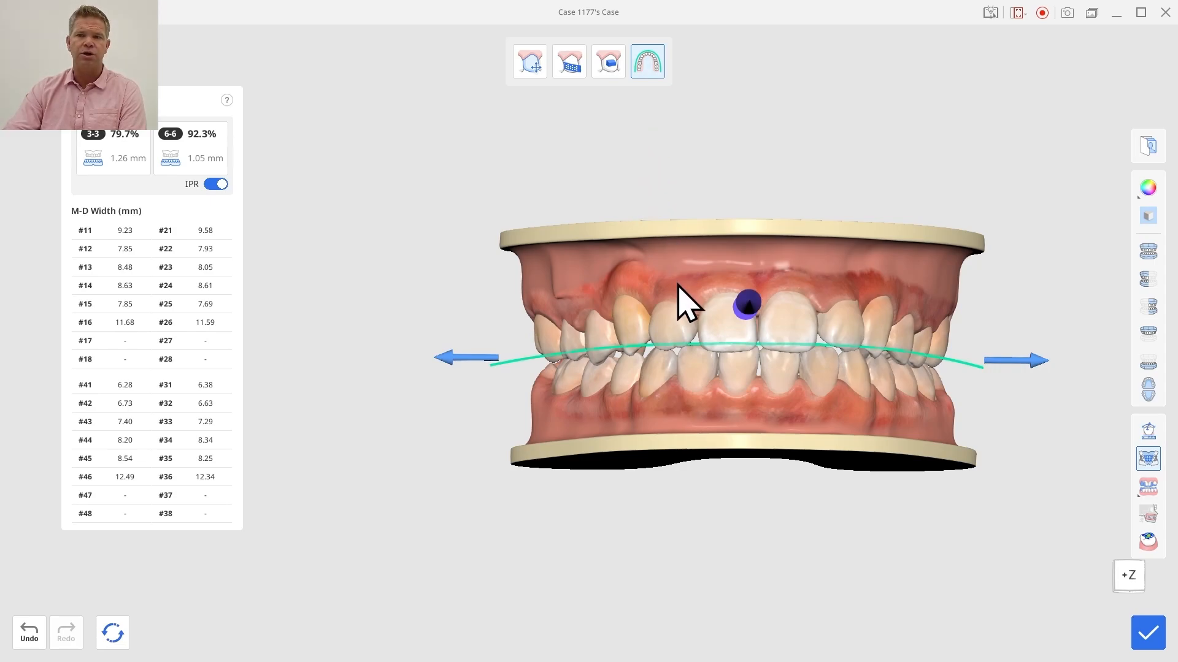
pyautogui.click(1149, 391)
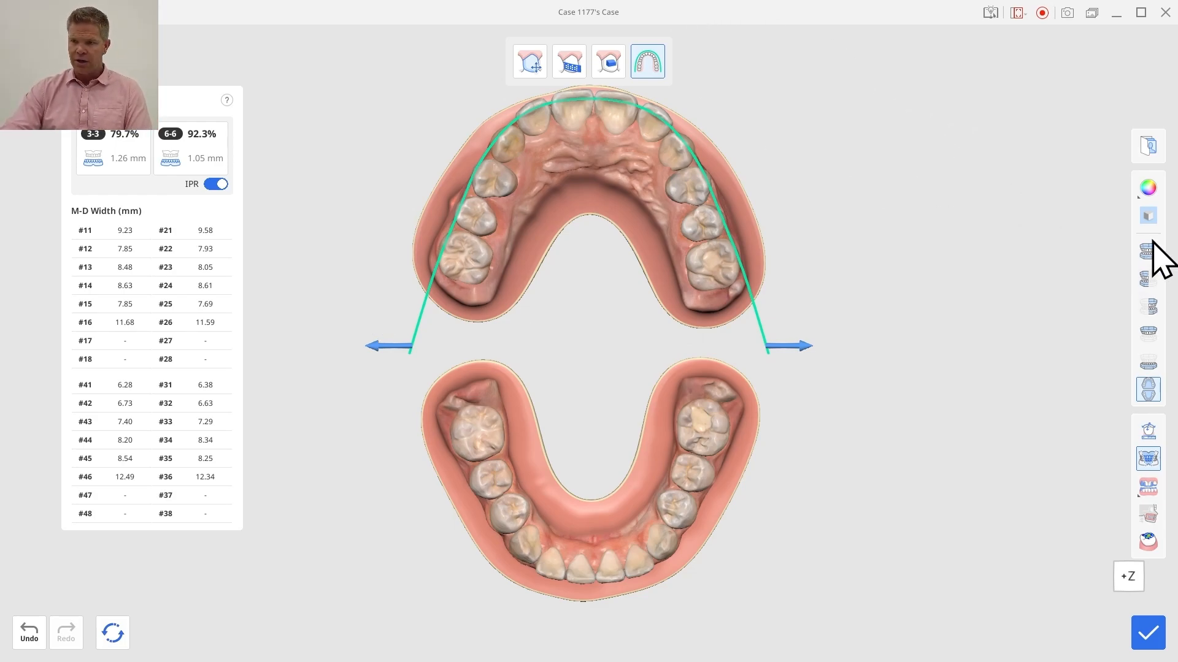
pyautogui.click(1153, 275)
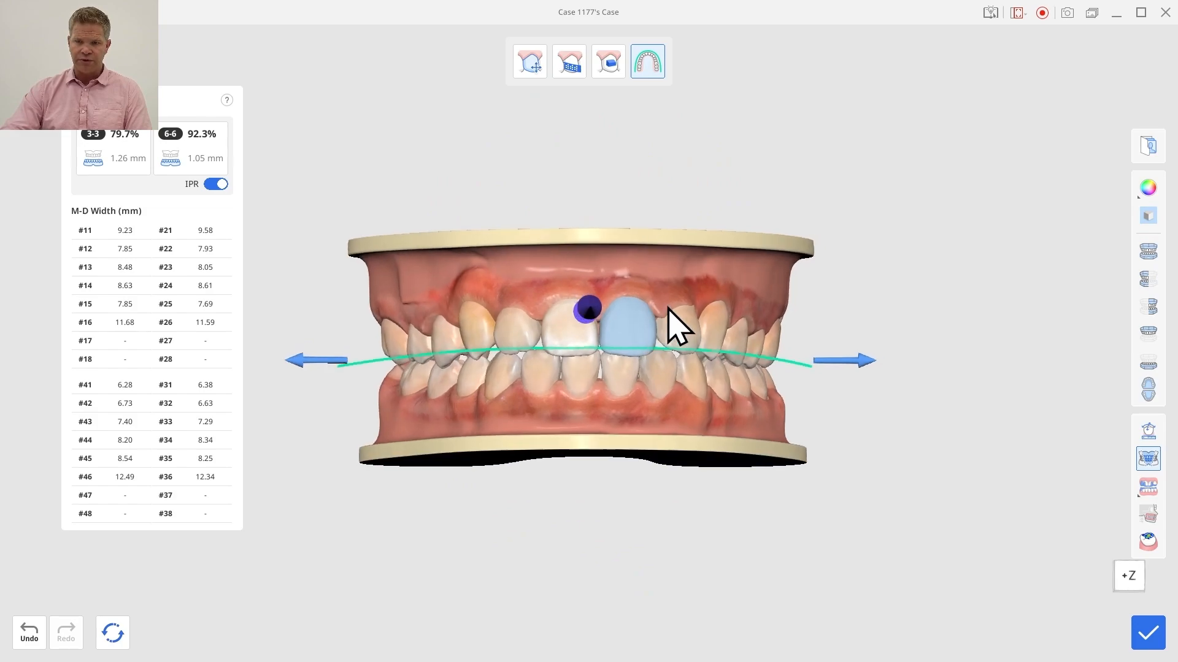
pyautogui.moveTo(588, 288); pyautogui.dragTo(804, 281, button='right')
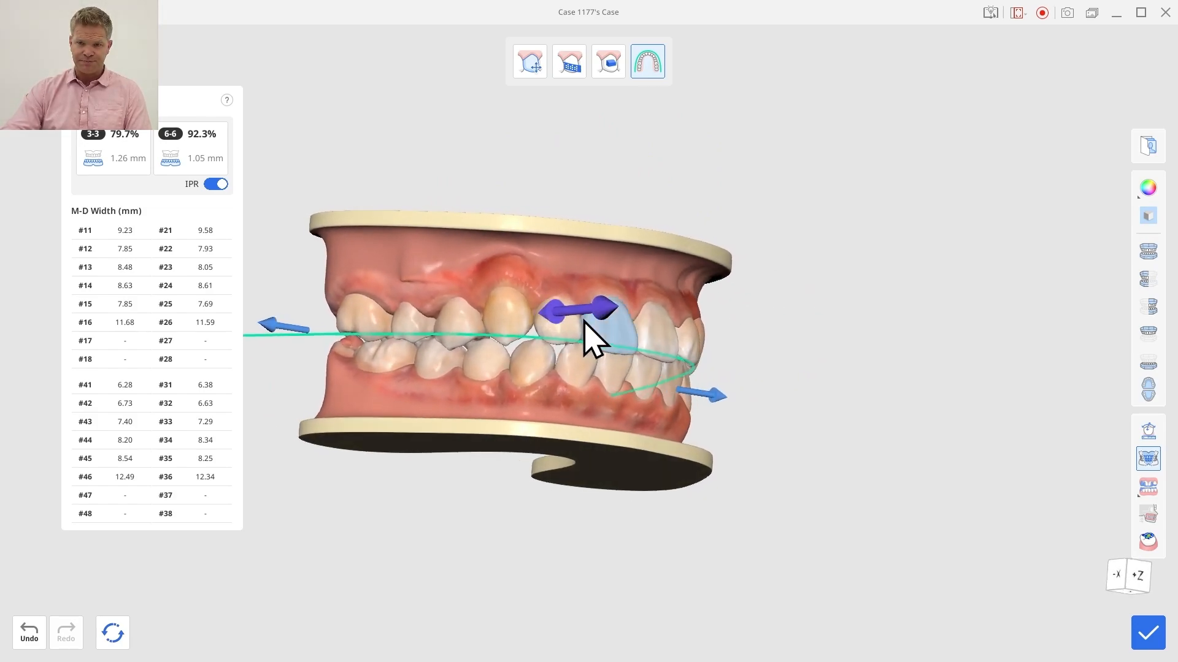
pyautogui.moveTo(589, 337); pyautogui.dragTo(652, 295, button='right')
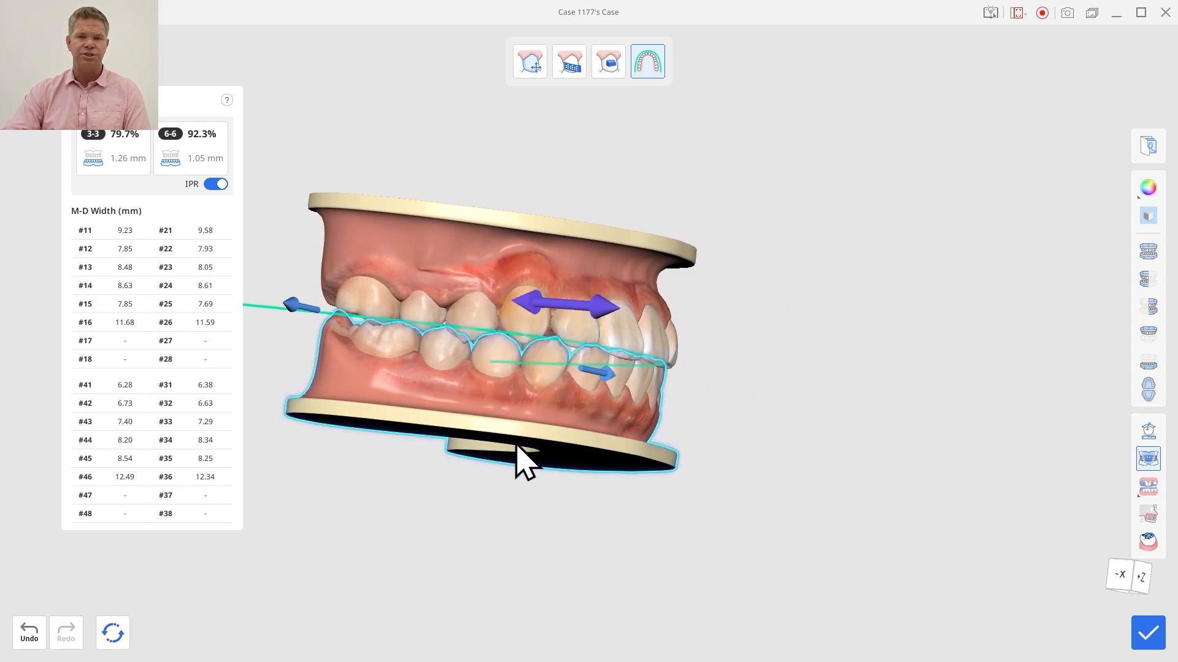
pyautogui.moveTo(520, 453); pyautogui.dragTo(439, 415, button='right')
pyautogui.moveTo(692, 289); pyautogui.dragTo(482, 258, button='right')
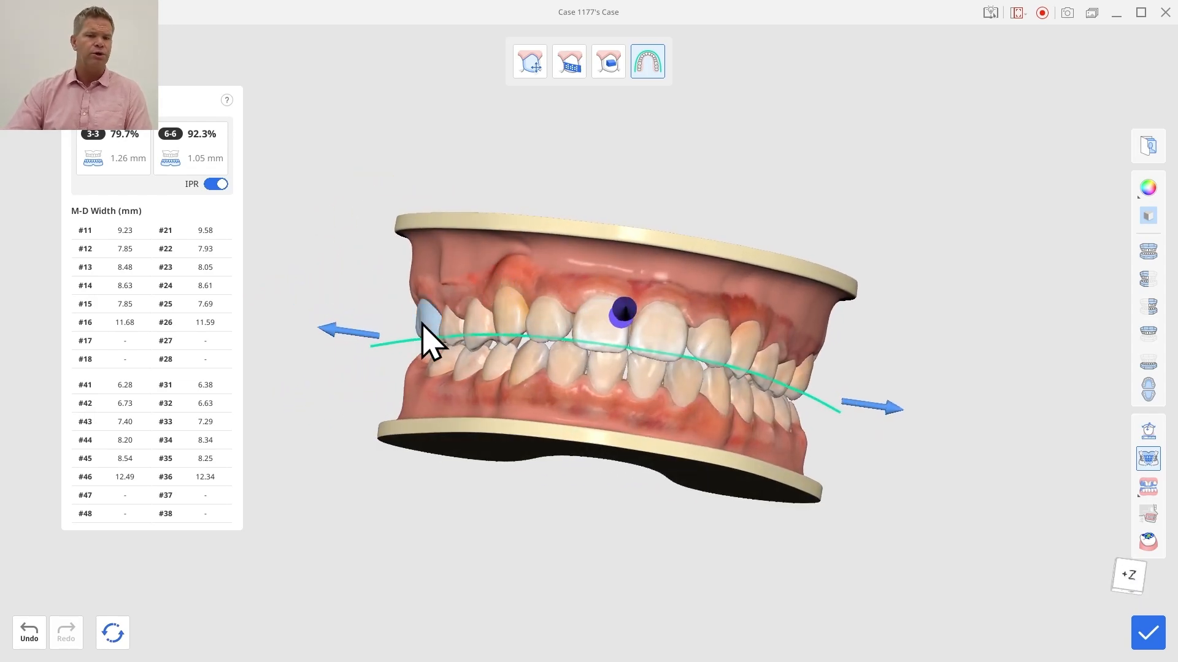
pyautogui.click(1152, 635)
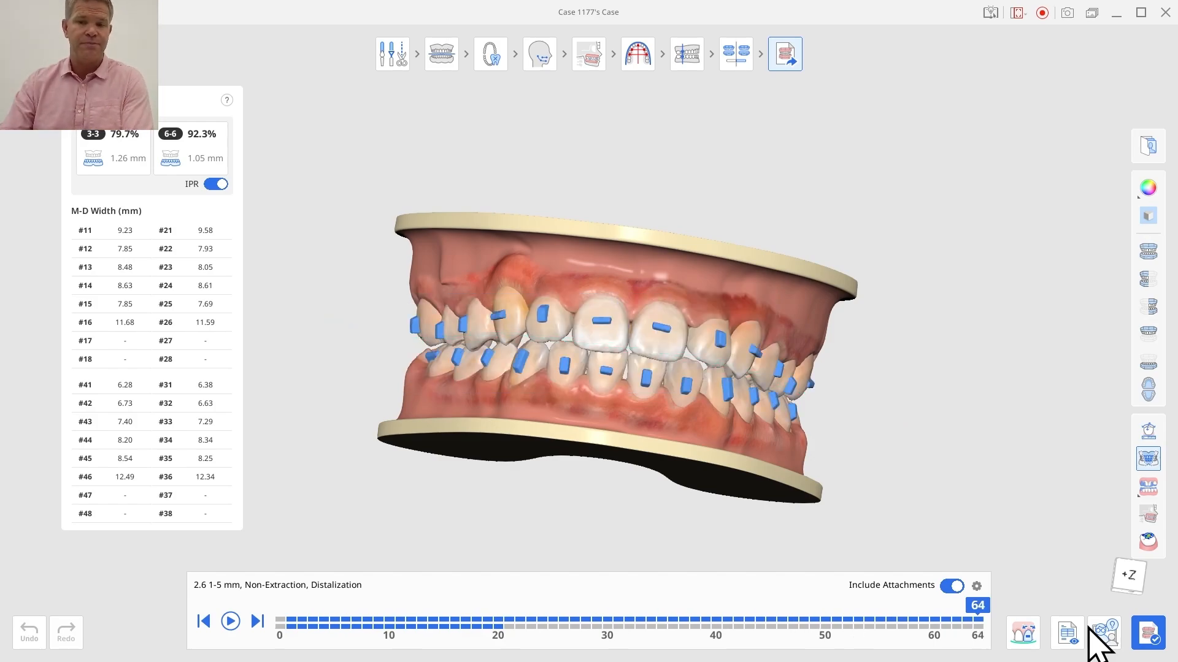
# Step: Review the staged tooth movements from stage 1 to 8 in frontal view and stage 1 to 20 on both occlusal surfaces
pyautogui.click(297, 623)
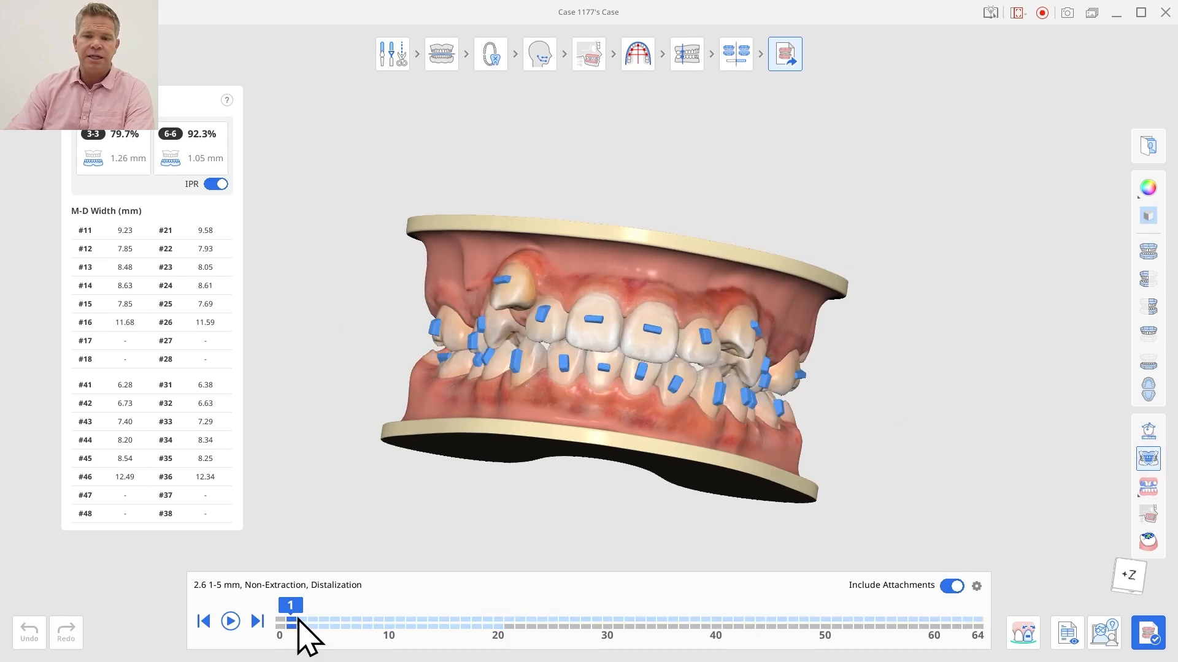
pyautogui.moveTo(298, 623); pyautogui.dragTo(368, 624)
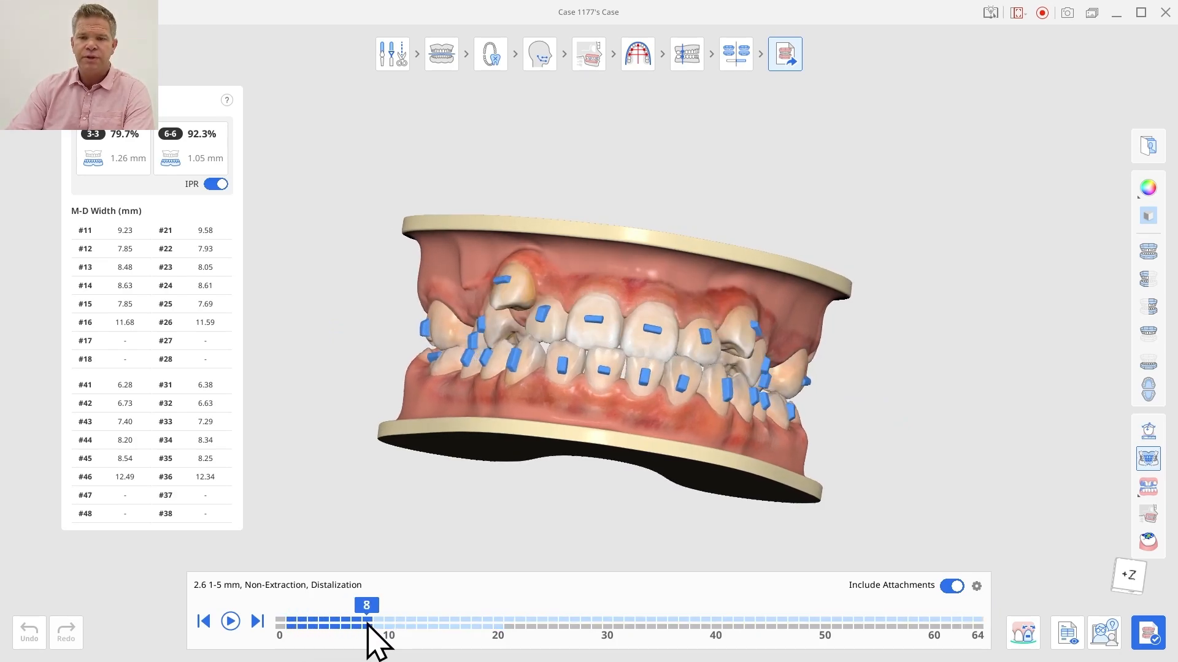
pyautogui.click(1148, 390)
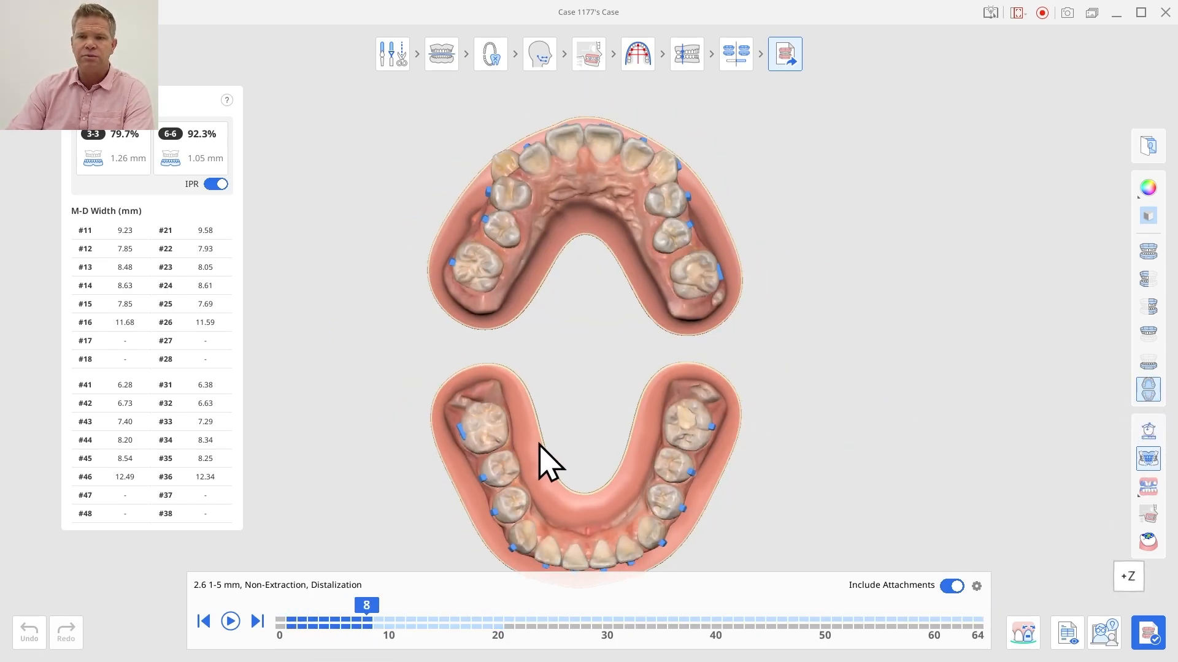
pyautogui.click(298, 623)
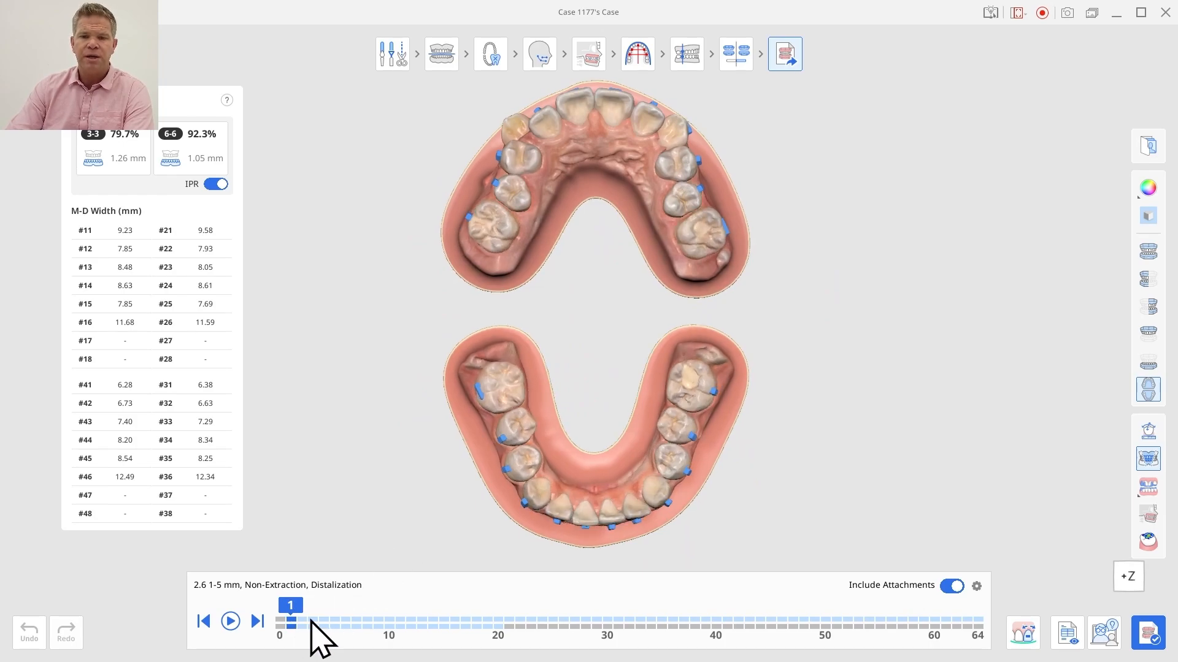
pyautogui.moveTo(310, 623)
pyautogui.mouseDown()
pyautogui.moveTo(502, 623)
pyautogui.moveTo(279, 621)
pyautogui.moveTo(525, 624)
pyautogui.moveTo(498, 623)
pyautogui.mouseUp()
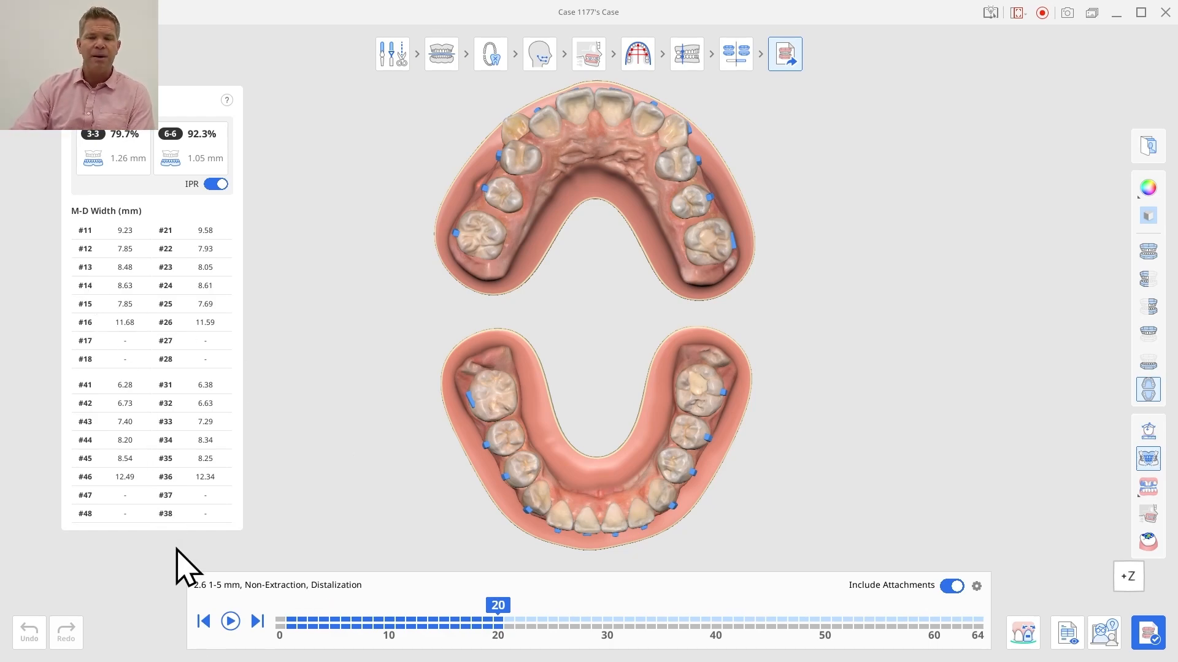
# Step: Complete the case with the paid export for aligner printing, and open the last export stage for editing
pyautogui.click(1146, 636)
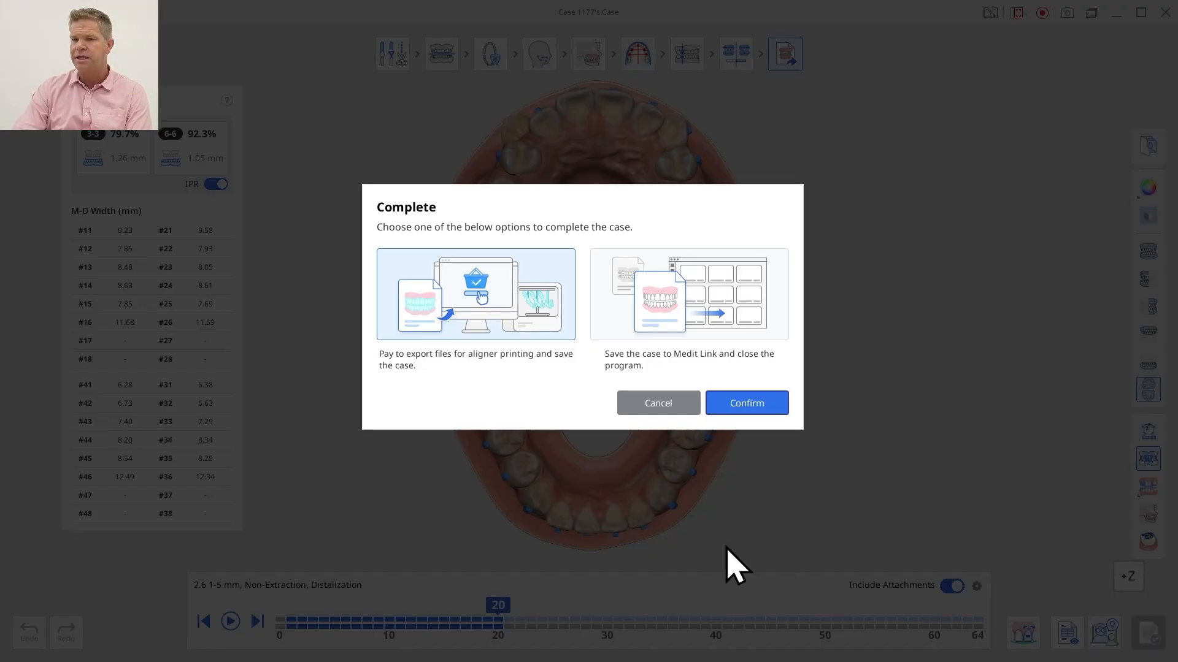
pyautogui.click(743, 409)
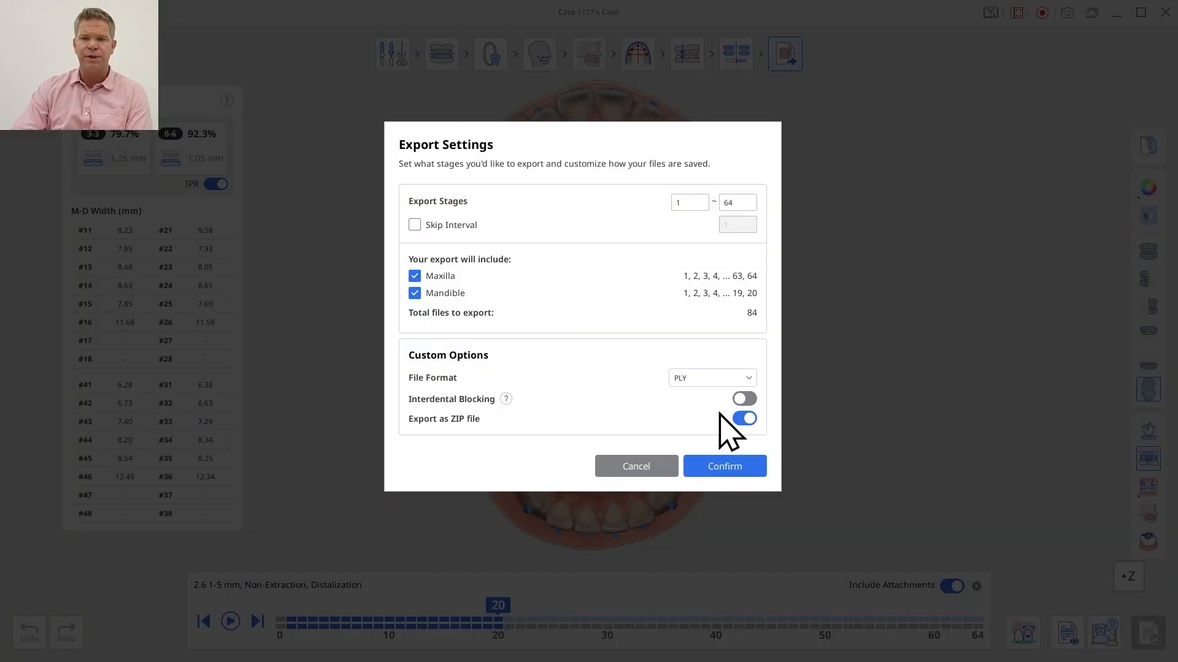
pyautogui.doubleClick(739, 205)
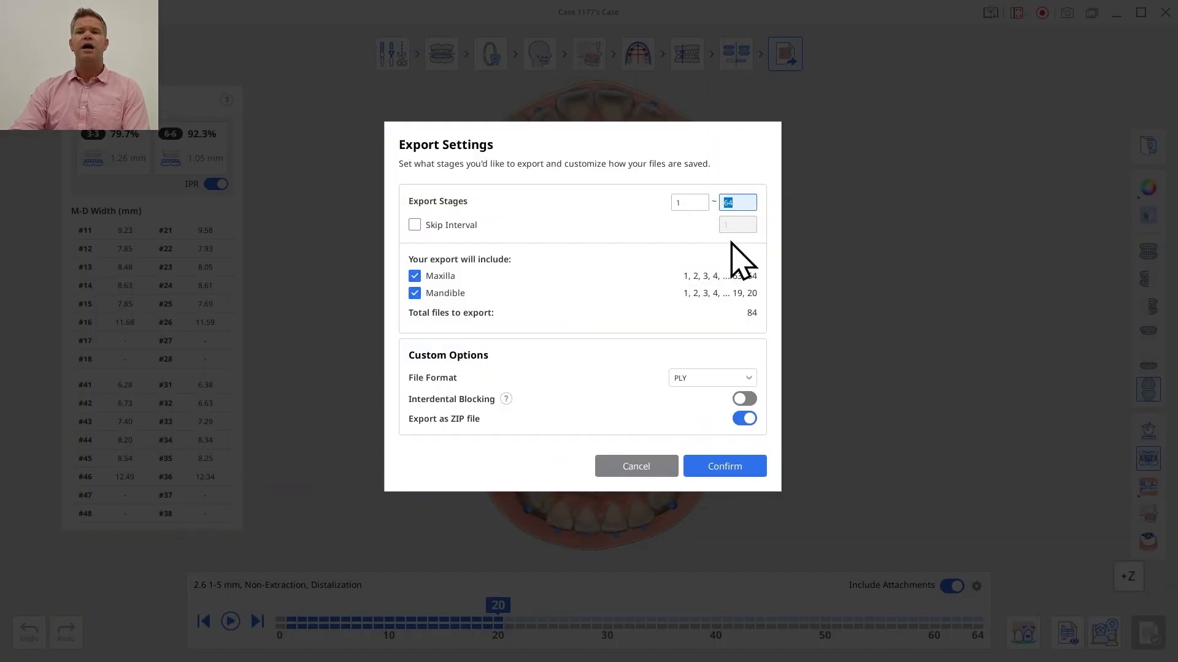